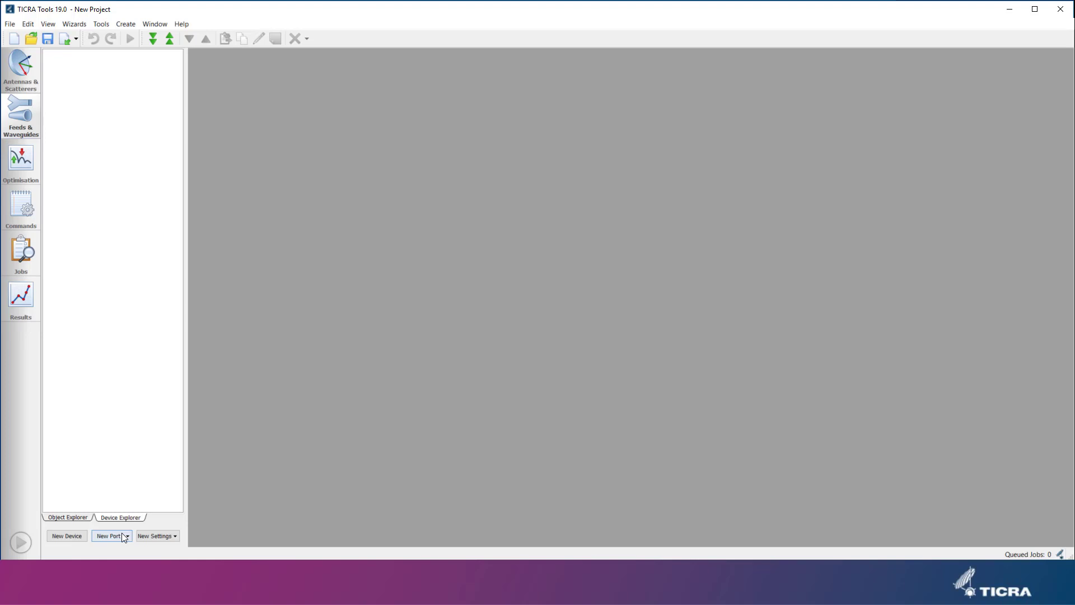
pyautogui.click(122, 532)
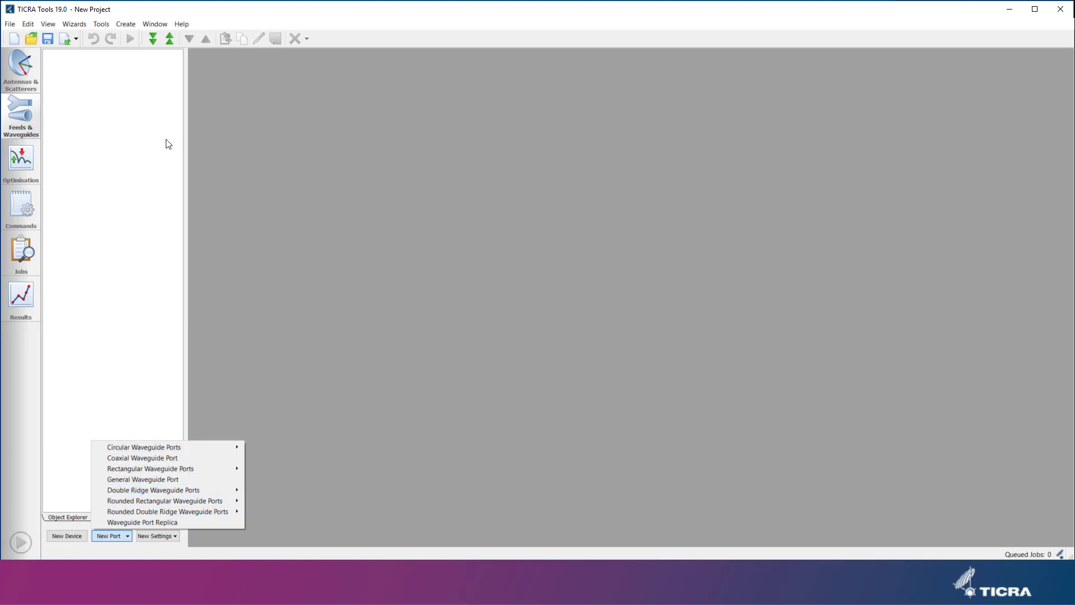
pyautogui.click(125, 23)
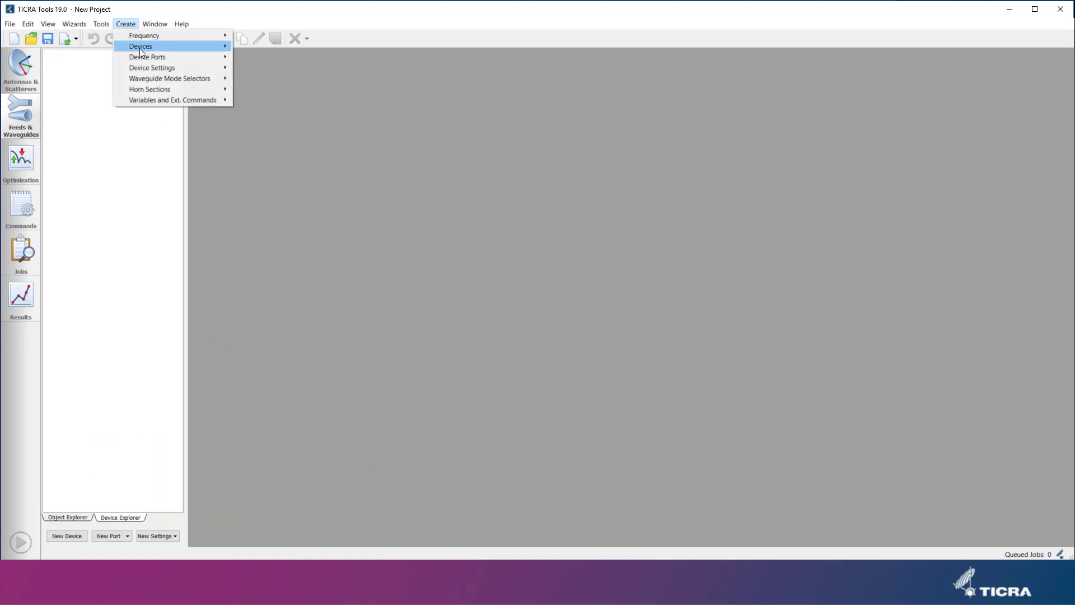
pyautogui.moveTo(144, 57)
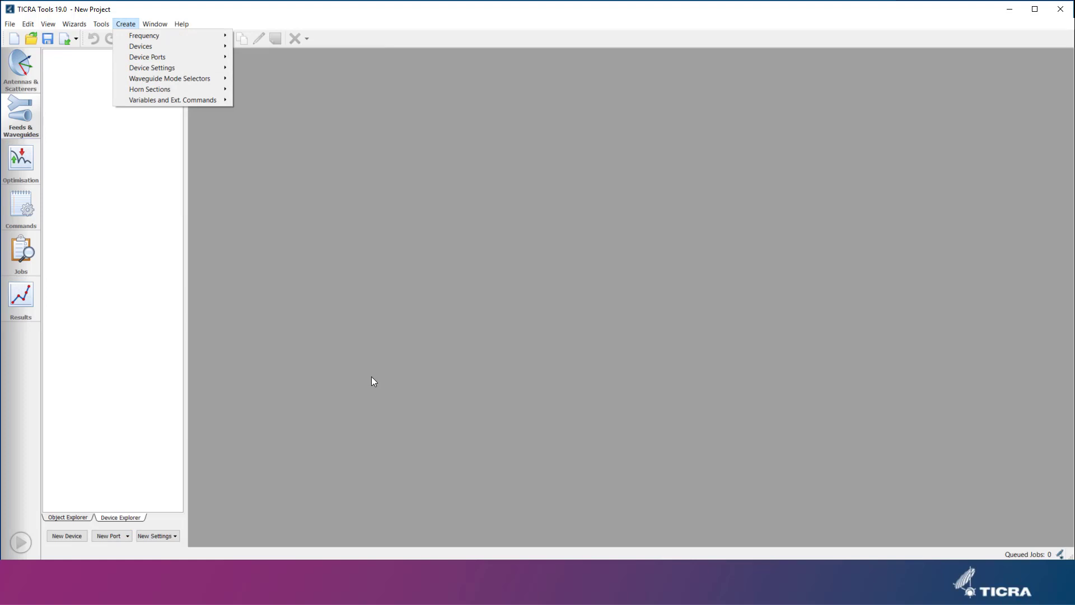
# Create a standard circular waveguide port of type WC-94 and name it wc_94.
pyautogui.click(126, 536)
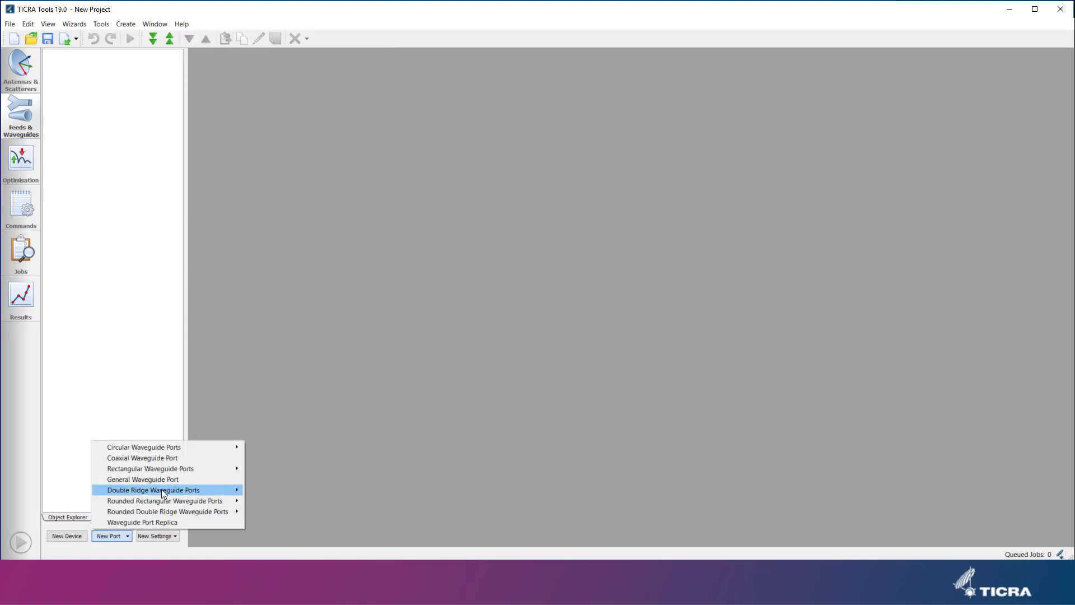
pyautogui.click(263, 455)
pyautogui.click(333, 203)
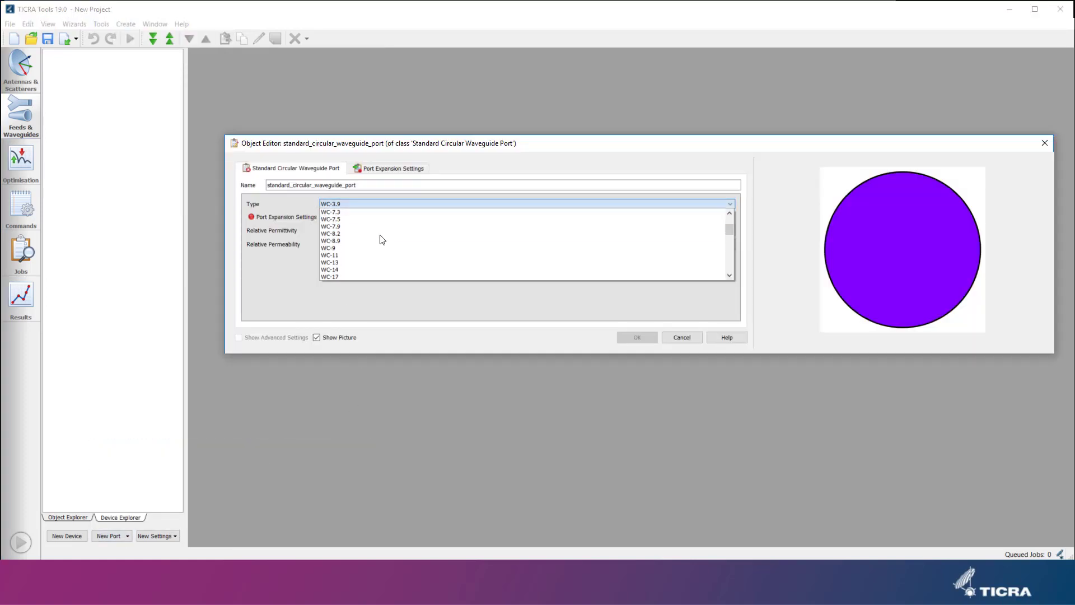
pyautogui.click(358, 255)
pyautogui.hotkey('shift', 'Tab')
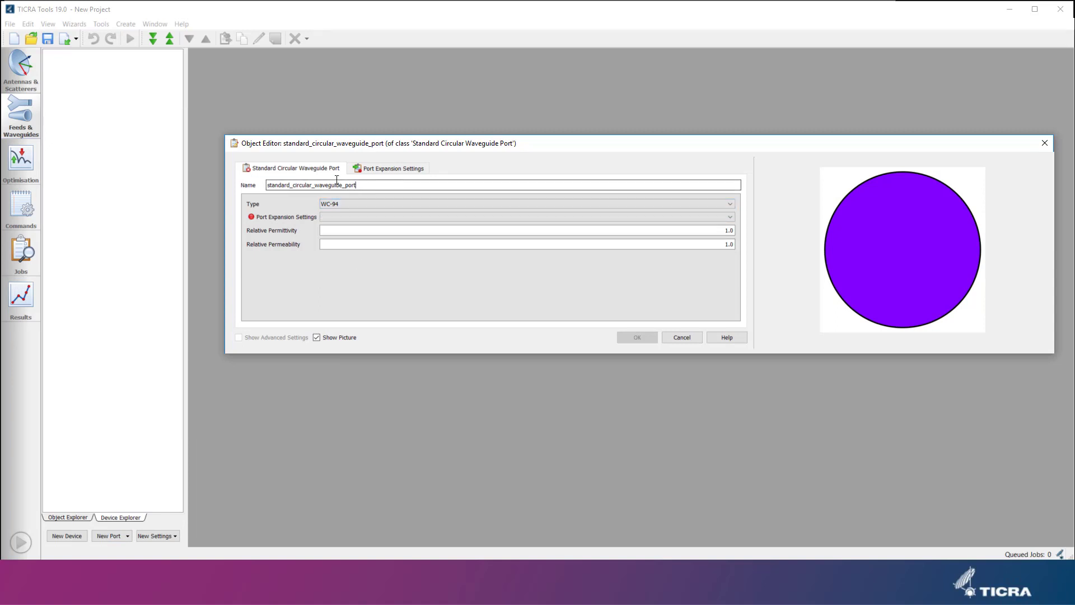
pyautogui.write('wc_94')
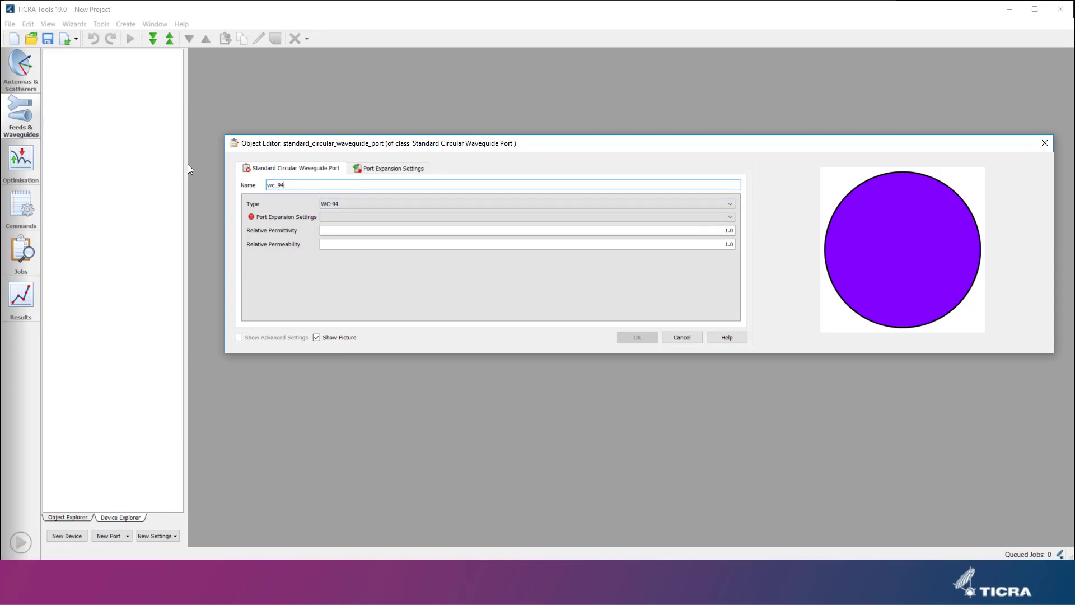
pyautogui.press('Tab')
# Create new port expansion settings for it of class Circular/Coaxial Waveguide Port Modal Expansion Settings.
pyautogui.click(343, 217)
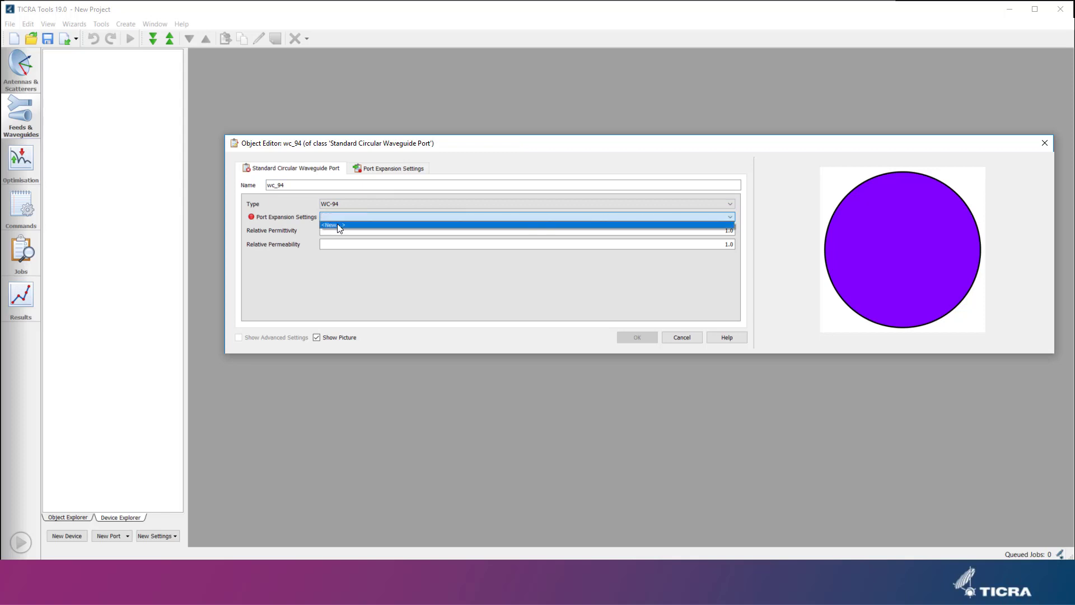
pyautogui.click(338, 225)
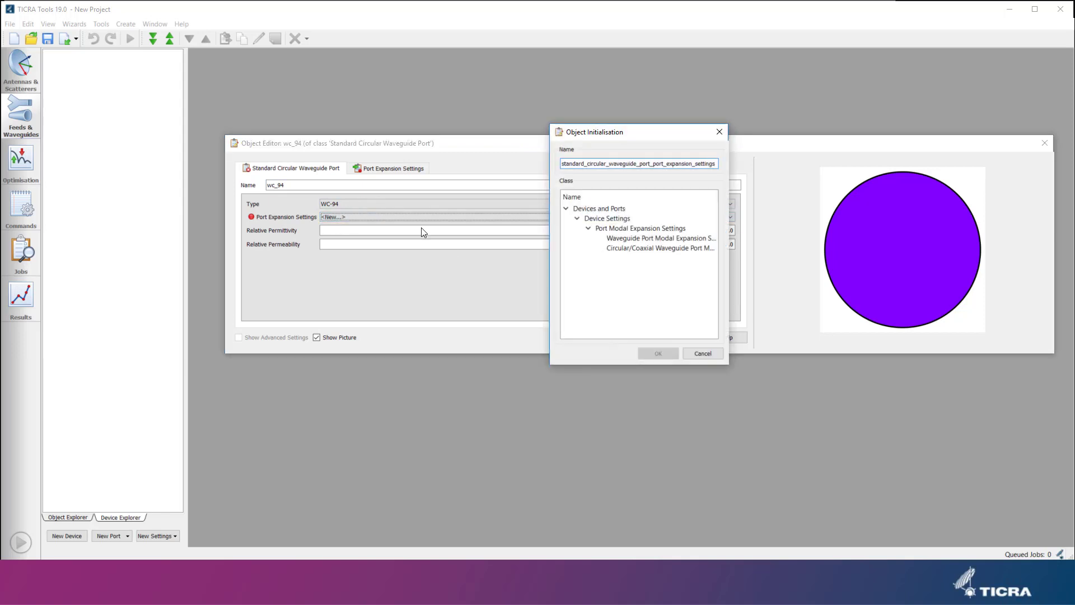
pyautogui.click(673, 250)
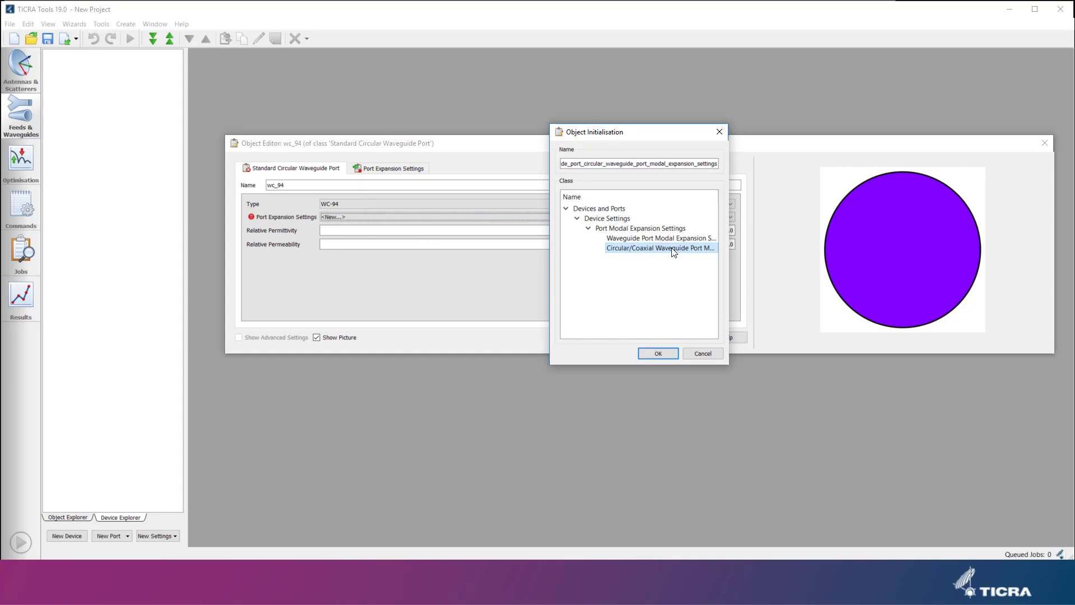
pyautogui.click(659, 353)
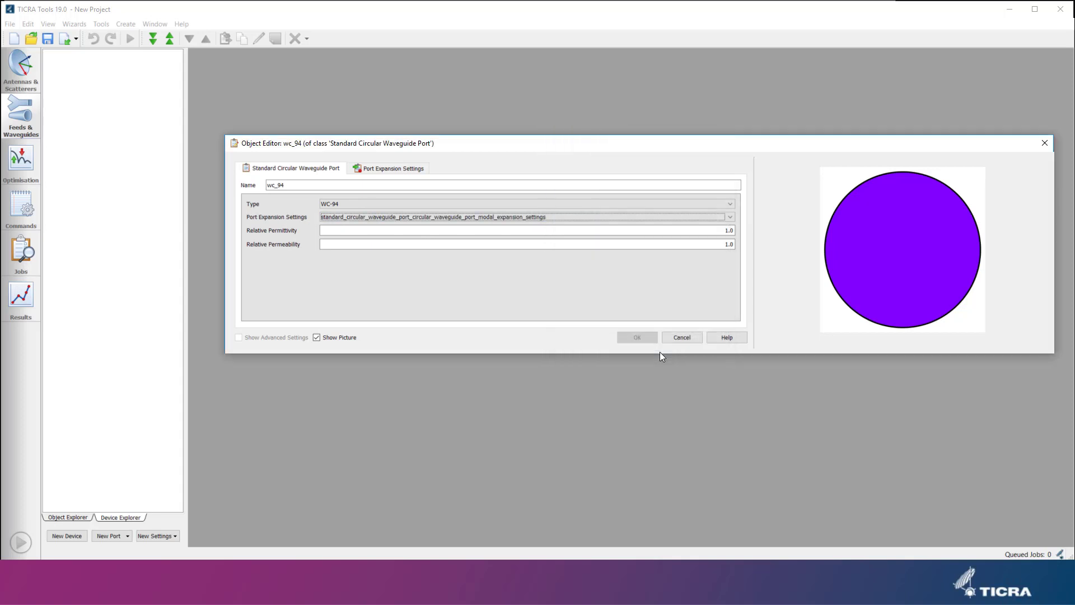
# Set the port expansion m-Min to 0, n-Max to 3 and m-Max to 3, then confirm the port.
pyautogui.click(401, 170)
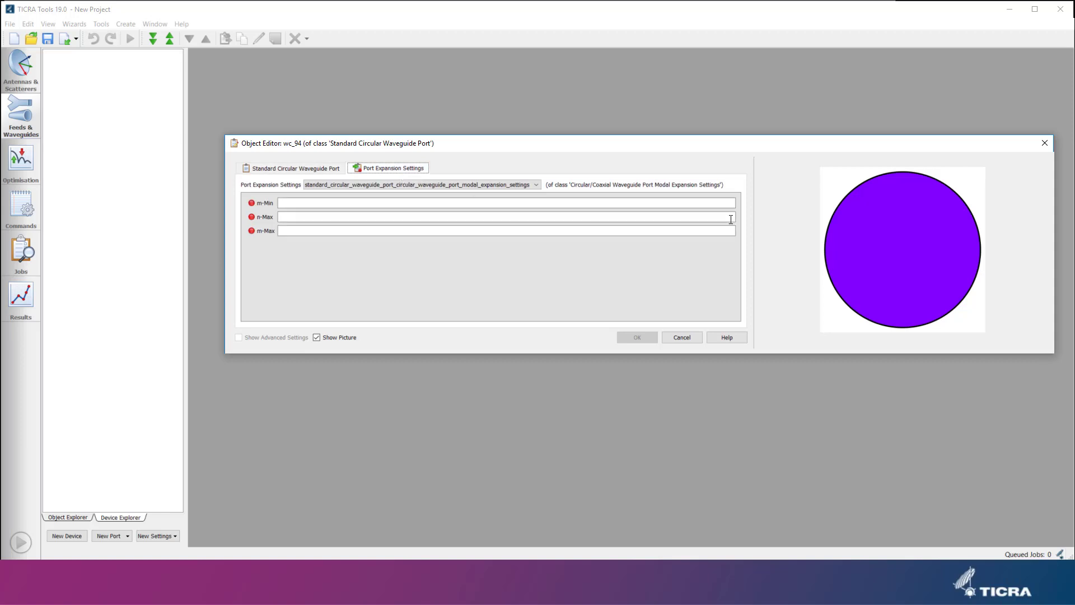
pyautogui.click(733, 202)
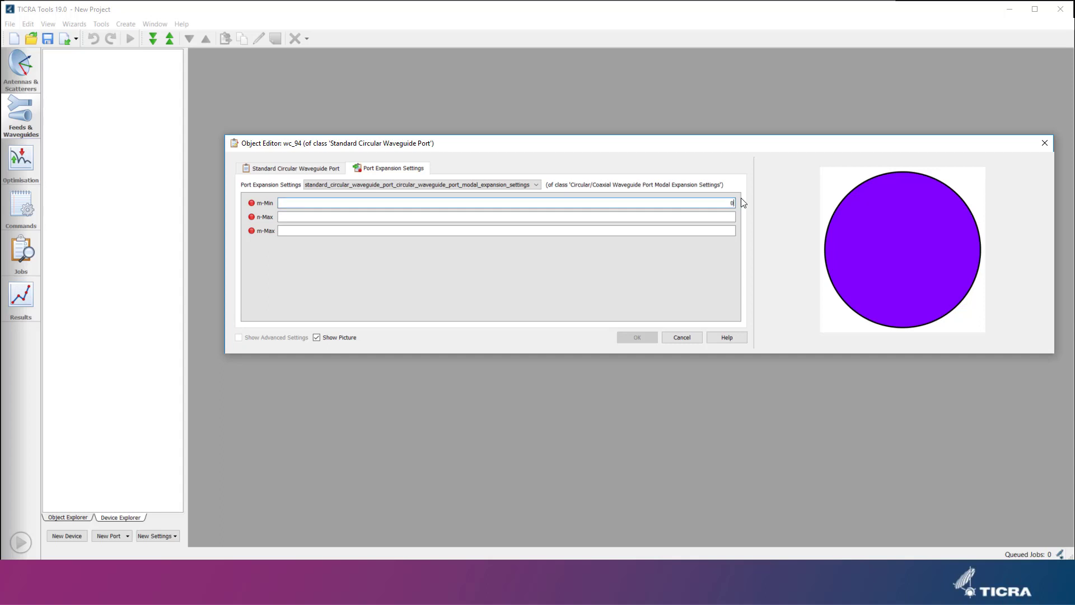
pyautogui.press('Tab')
pyautogui.write('3')
pyautogui.press('Tab')
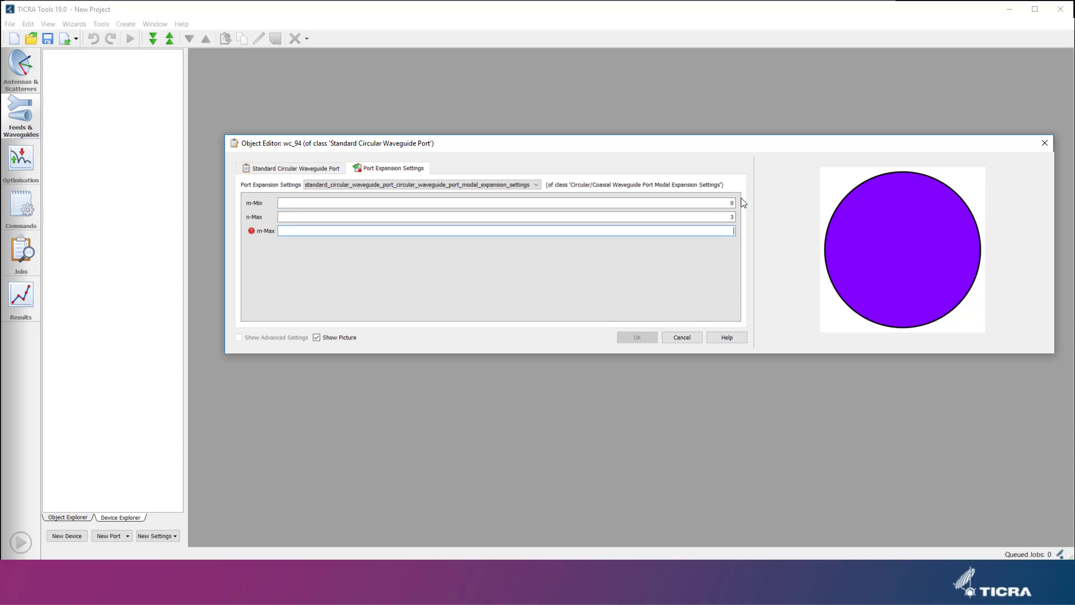
pyautogui.write('3')
pyautogui.press('Tab')
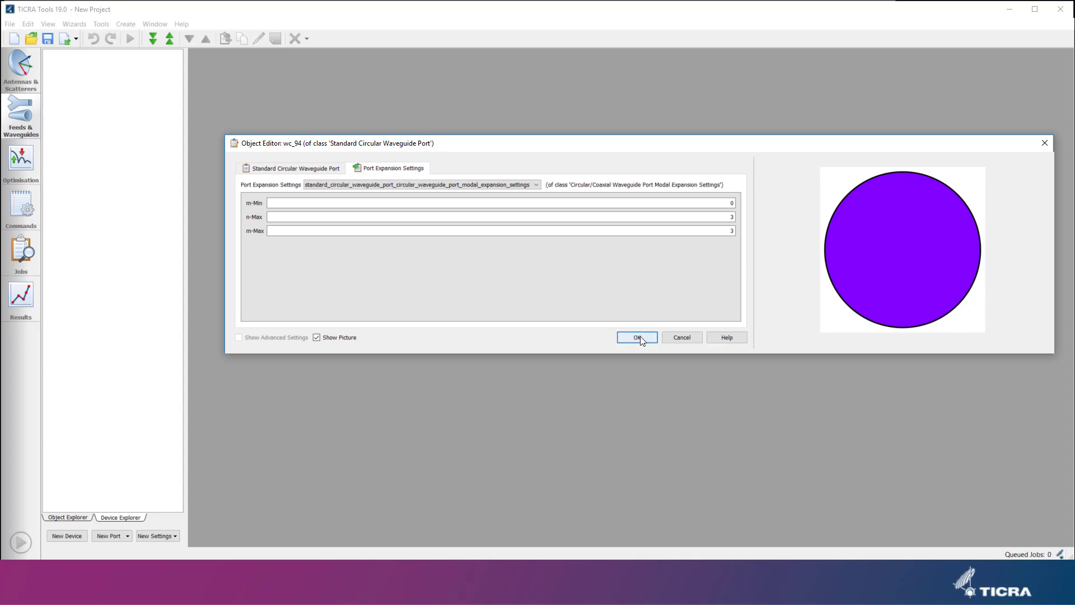
pyautogui.click(639, 337)
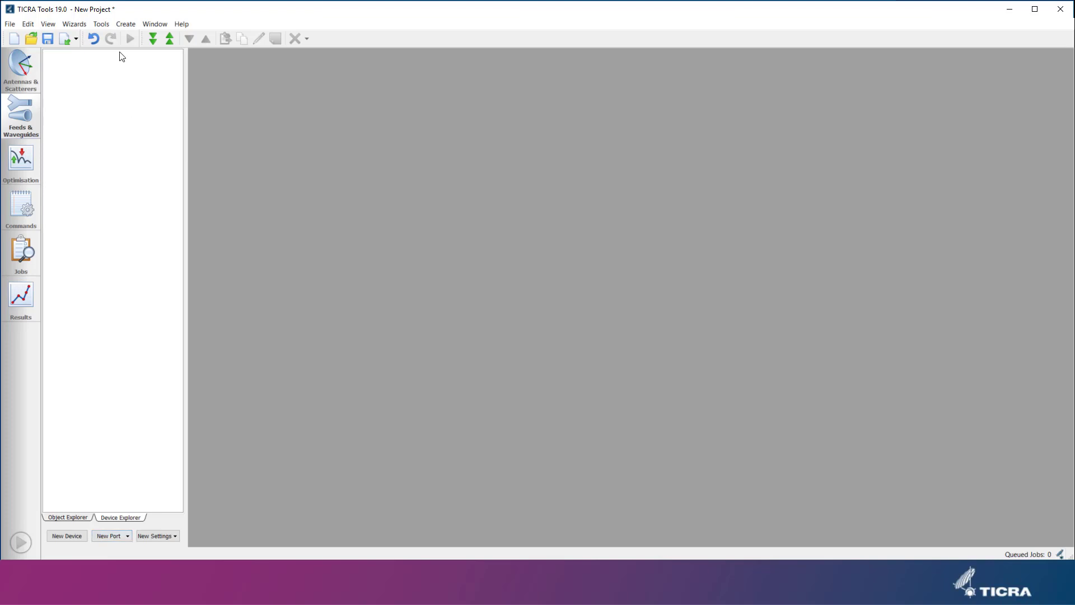
# Create a standard rectangular waveguide port of type WR-90 and name it wr_90.
pyautogui.click(125, 24)
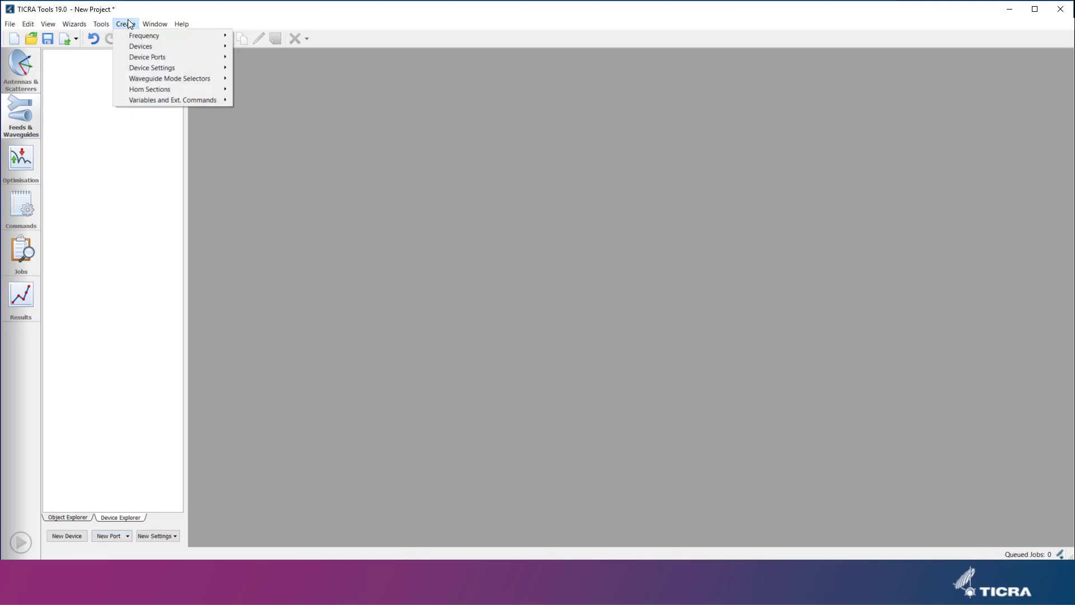
pyautogui.moveTo(148, 56)
pyautogui.moveTo(270, 78)
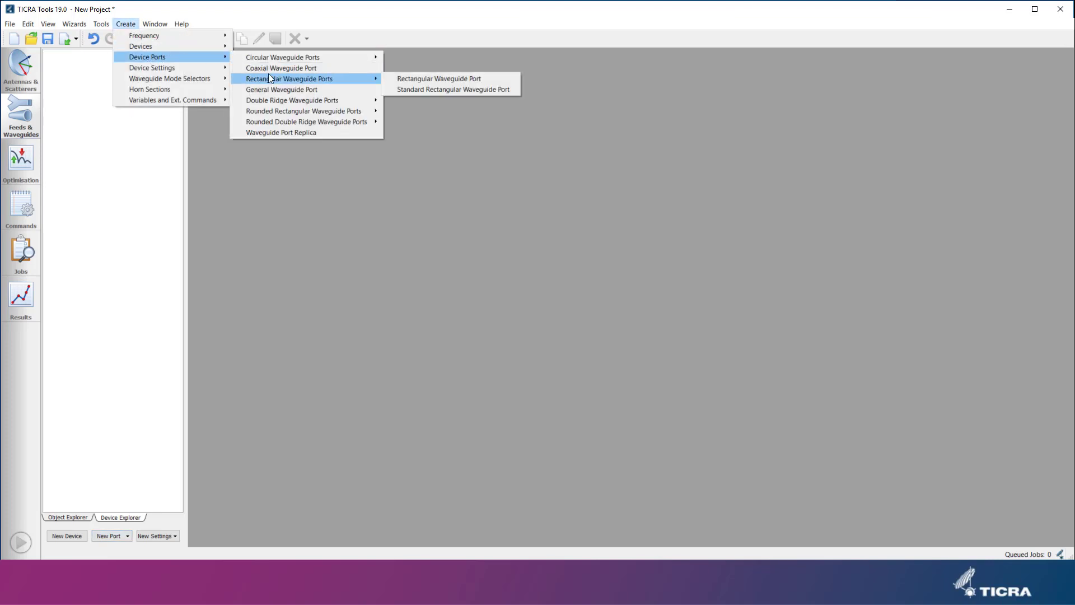
pyautogui.click(412, 88)
pyautogui.click(358, 204)
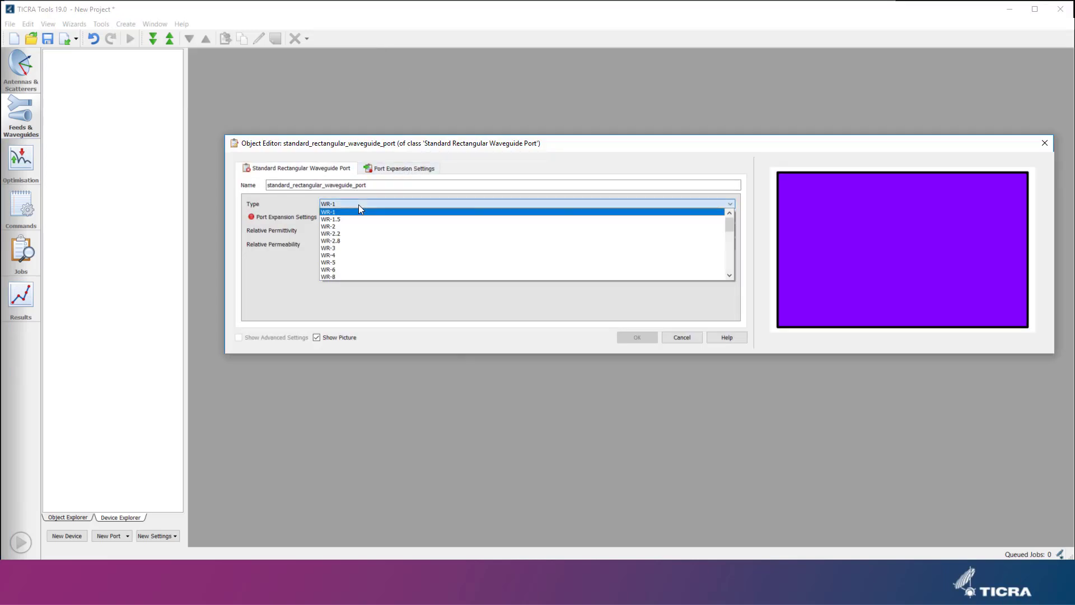
pyautogui.scroll(-3, 392, 255)
pyautogui.click(378, 248)
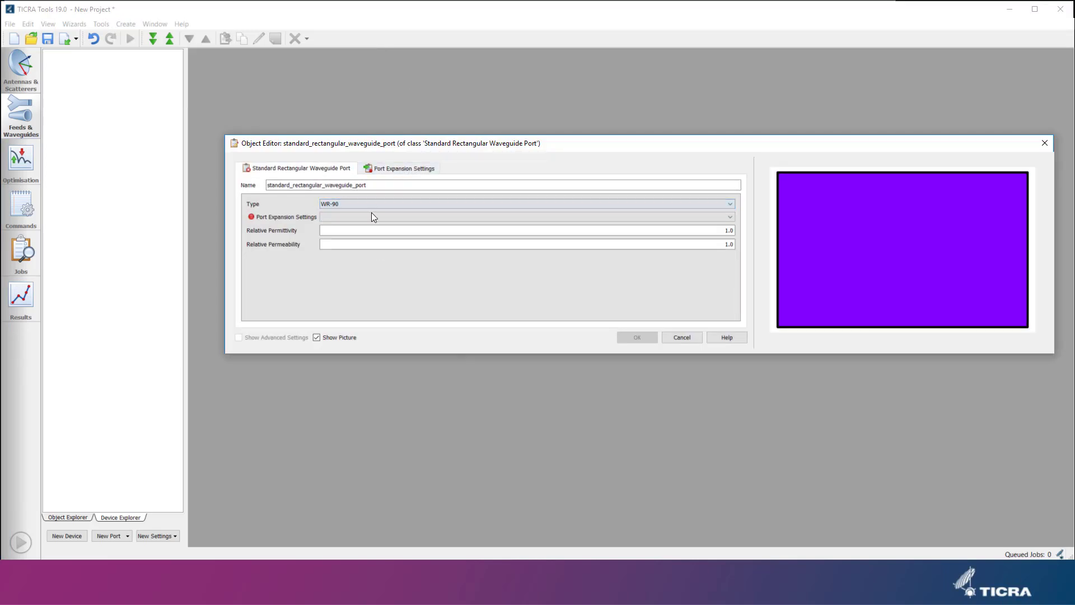
pyautogui.moveTo(369, 185); pyautogui.dragTo(245, 175)
pyautogui.write('wr')
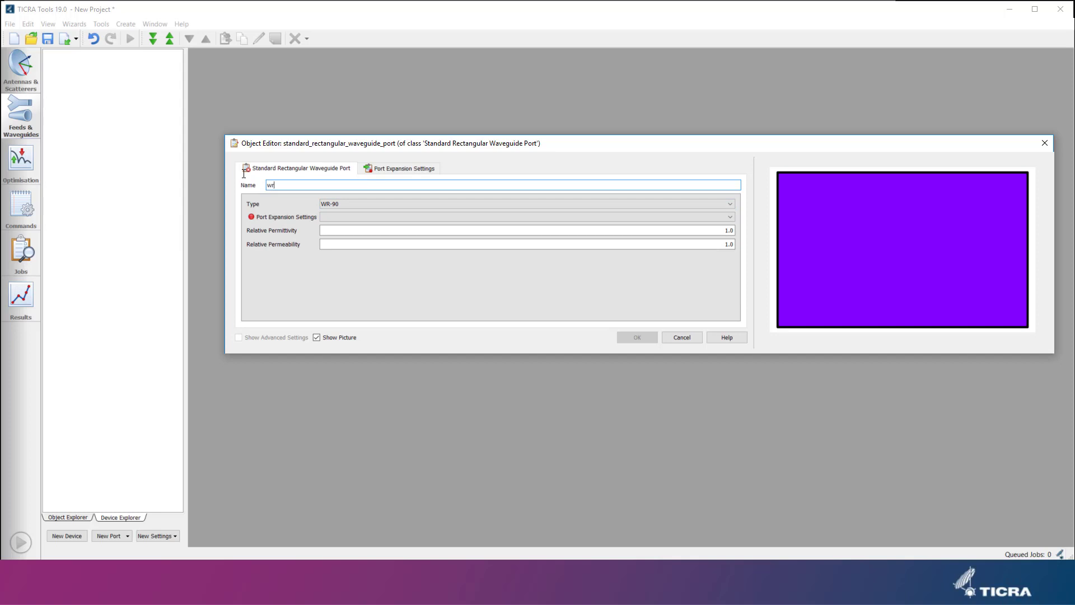
pyautogui.write('_90')
pyautogui.press('Tab')
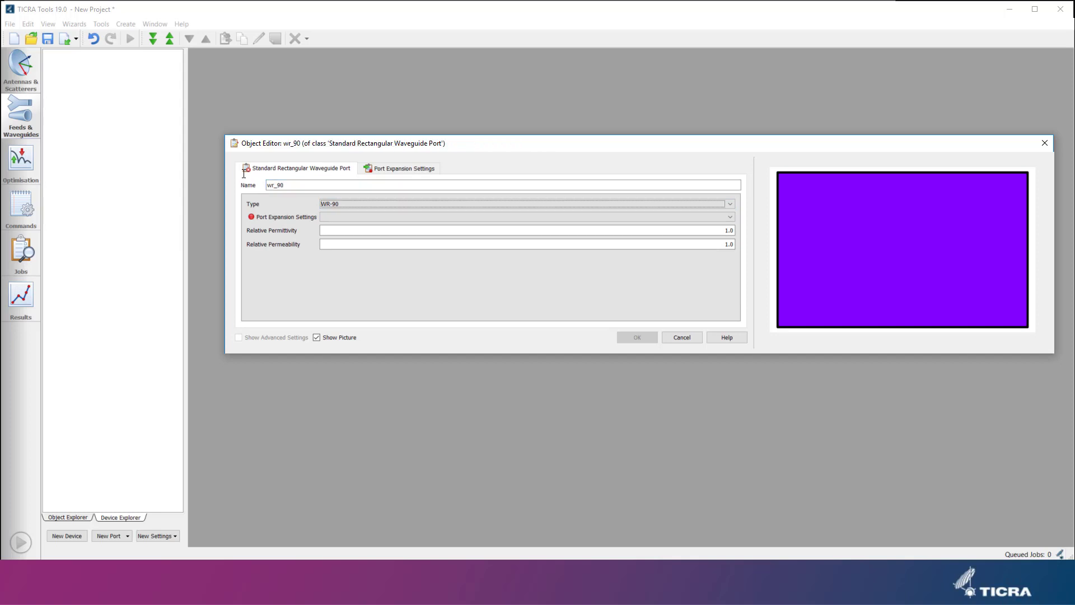
# Create new port expansion settings for it of class Waveguide Port Modal Expansion Settings.
pyautogui.click(351, 217)
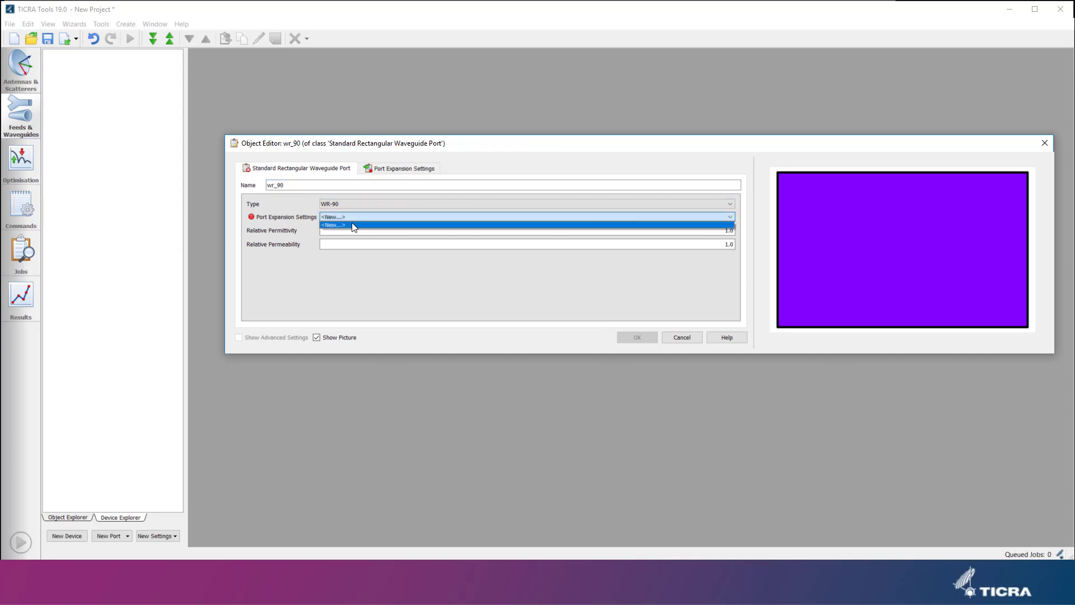
pyautogui.click(353, 226)
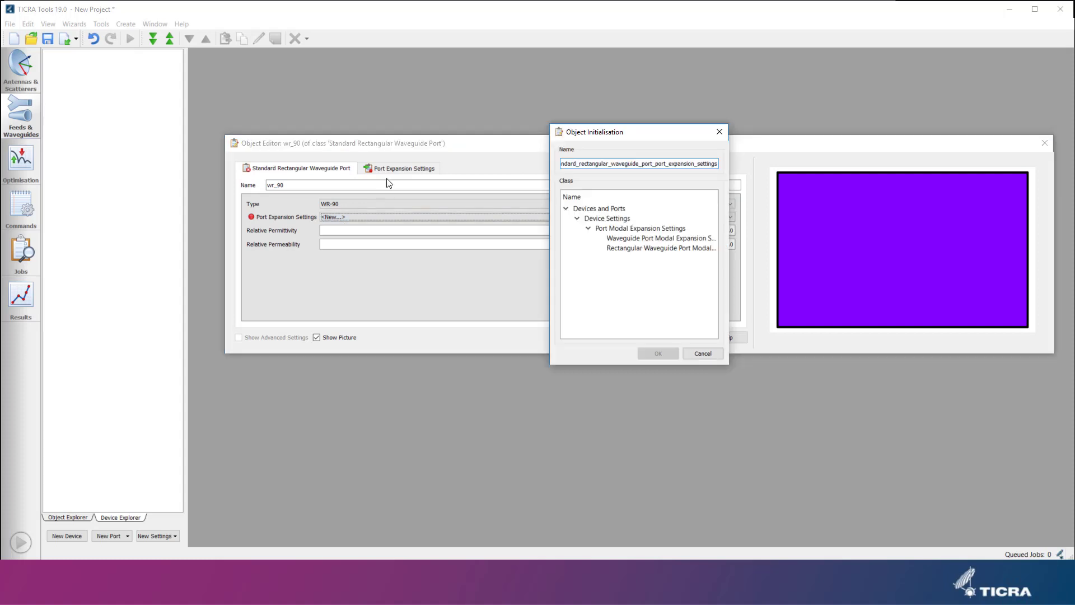
pyautogui.click(635, 240)
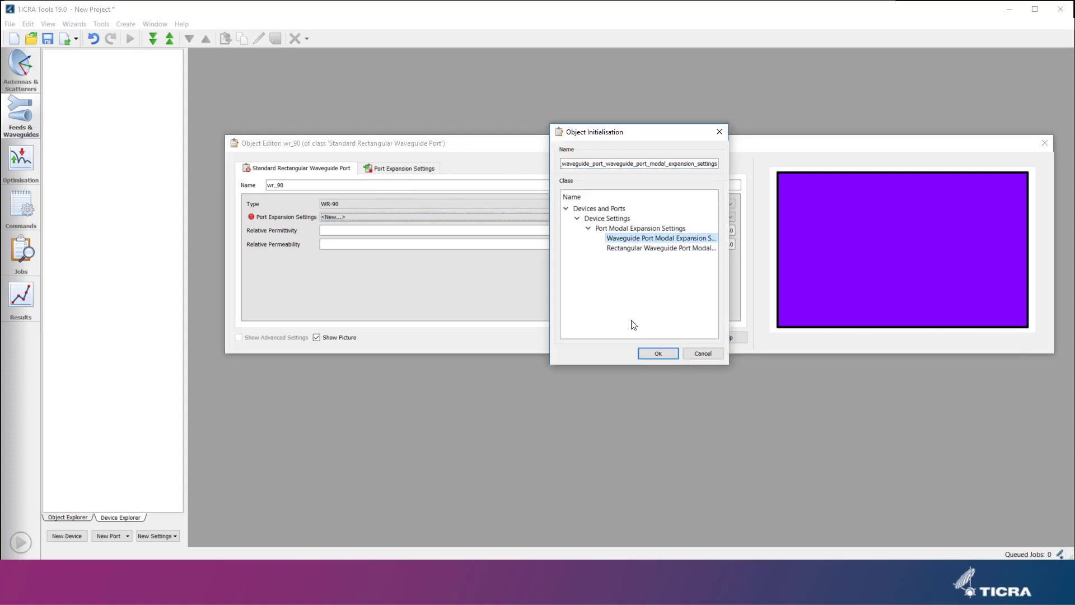
pyautogui.click(657, 352)
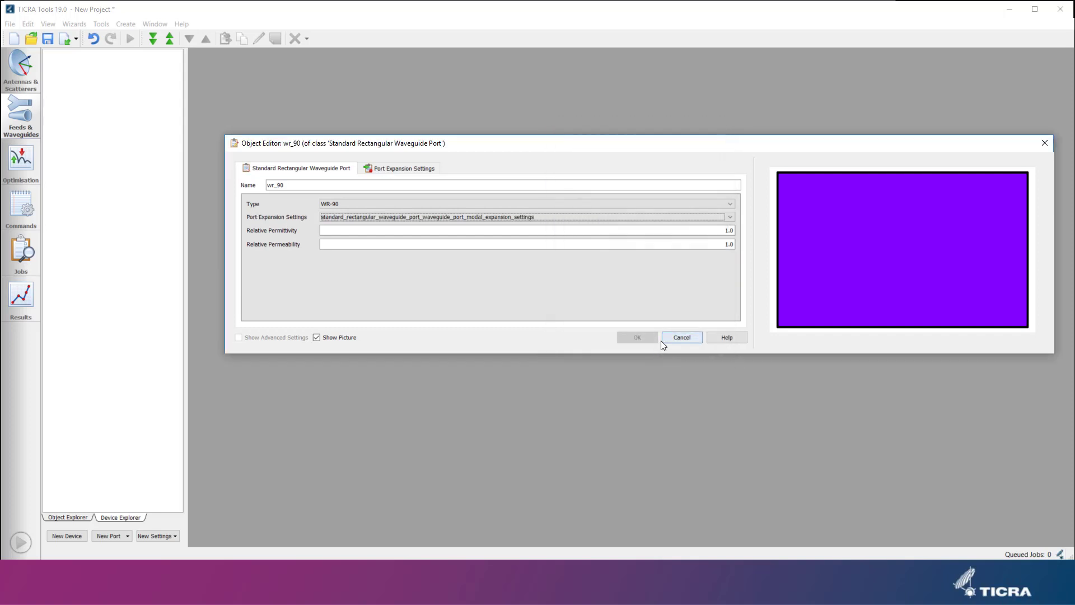
# Set the number of unique cutoff frequencies to 20 and confirm the rectangular port.
pyautogui.click(395, 168)
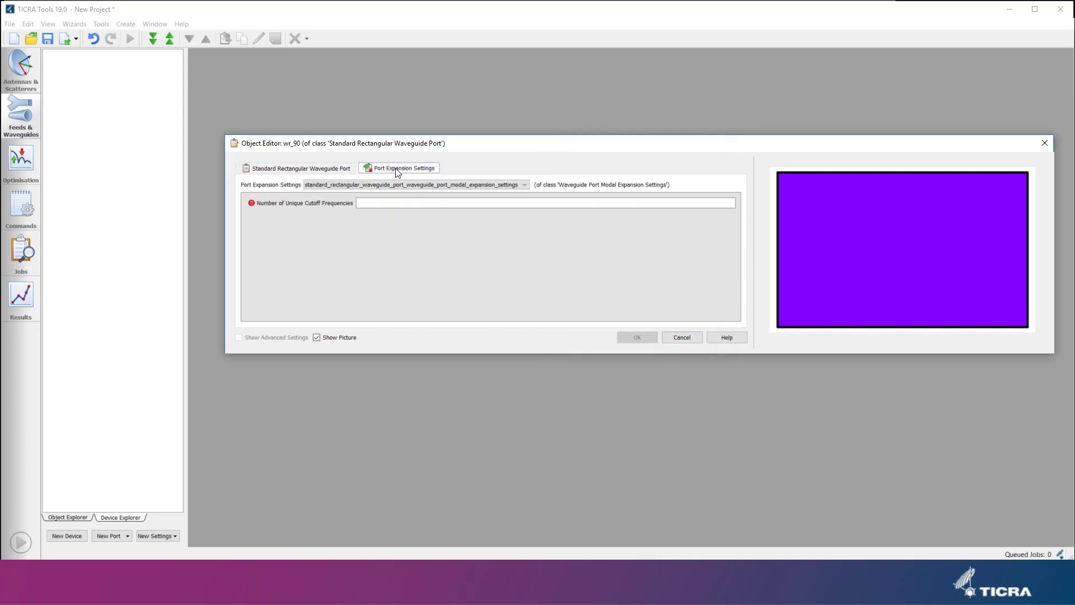
pyautogui.click(673, 204)
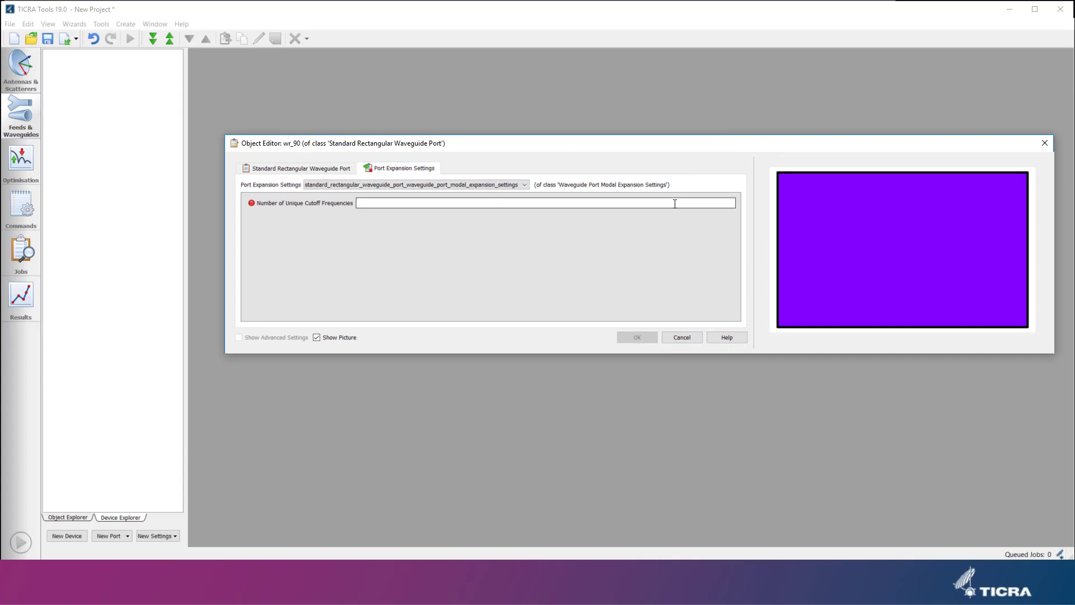
pyautogui.write('20')
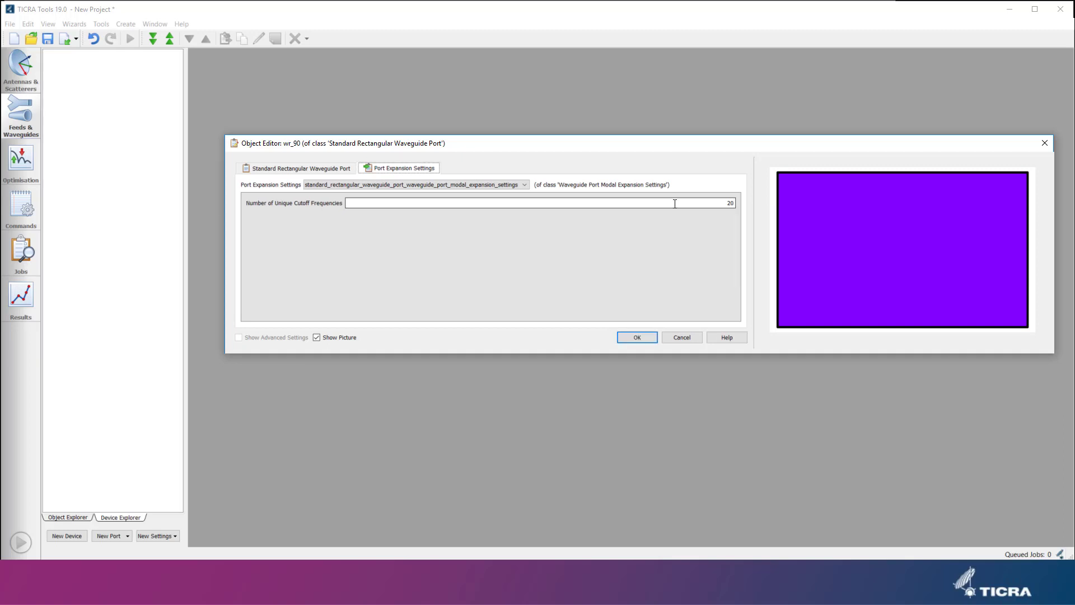
pyautogui.click(649, 336)
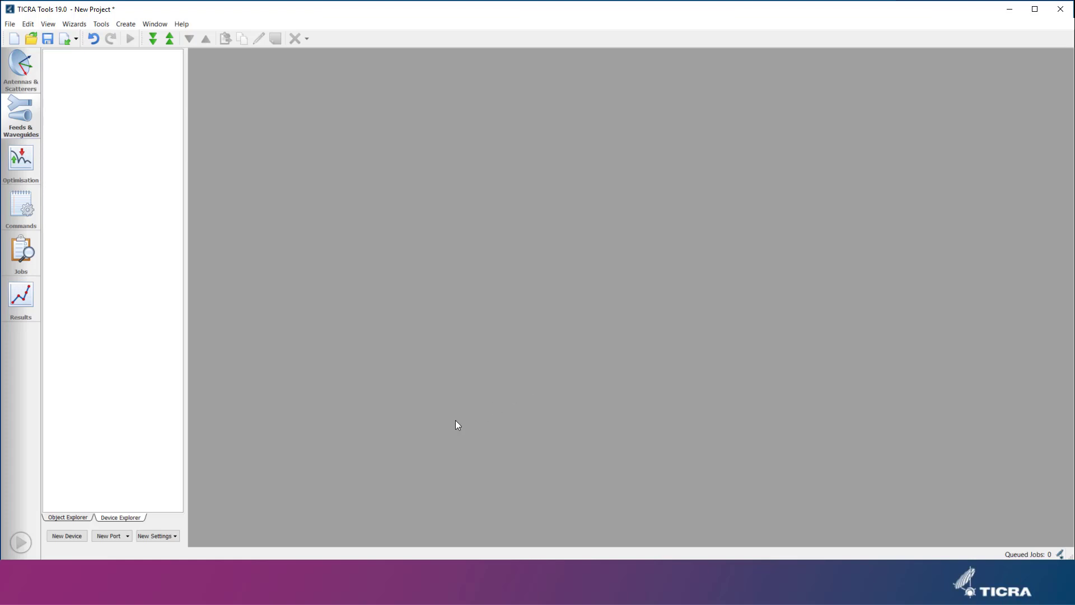
# Start creating a new Rectangular Circular Waveguide Linear Transition device from the waveguide transition wizard.
pyautogui.click(71, 532)
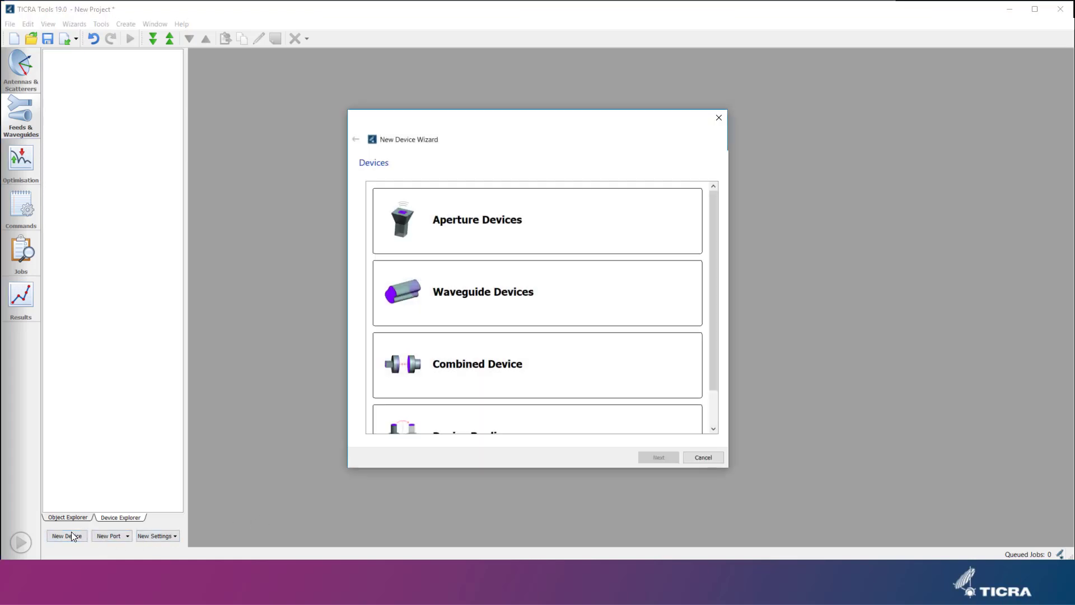
pyautogui.click(511, 302)
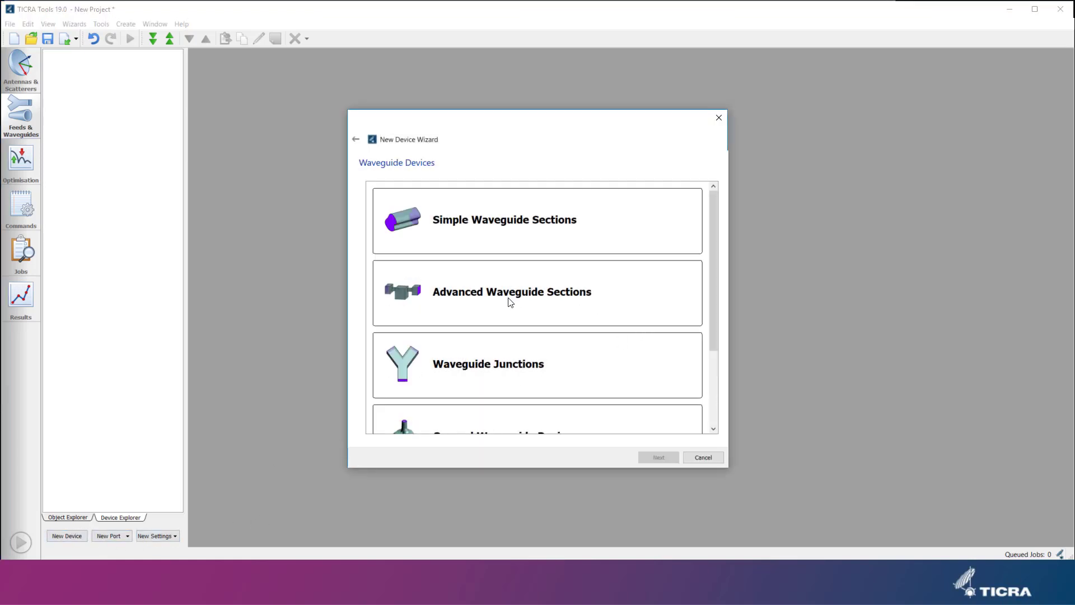
pyautogui.click(508, 231)
pyautogui.scroll(-5, 508, 231)
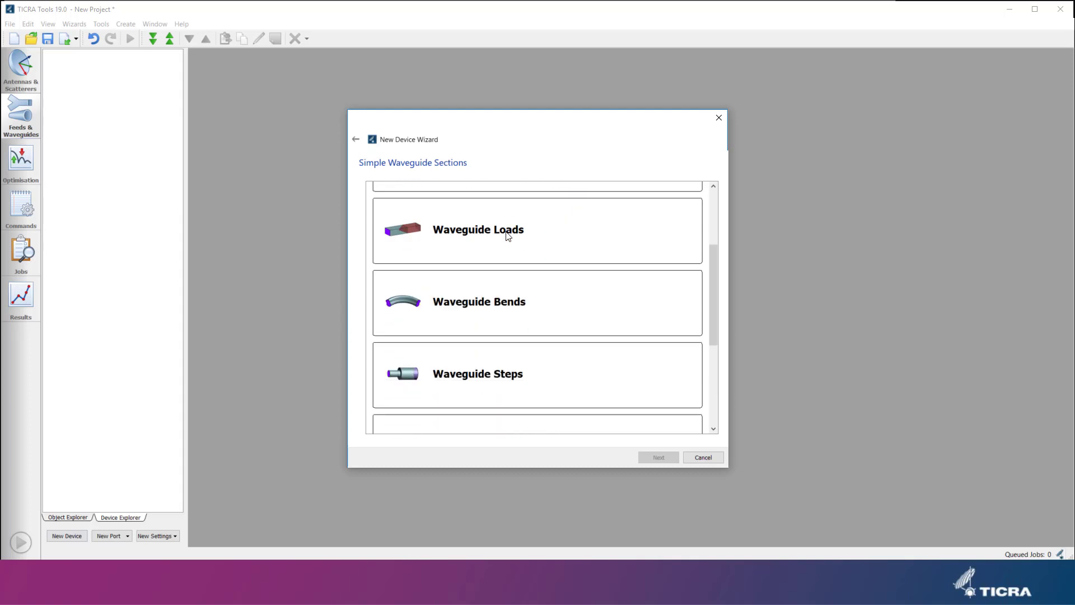
pyautogui.click(495, 392)
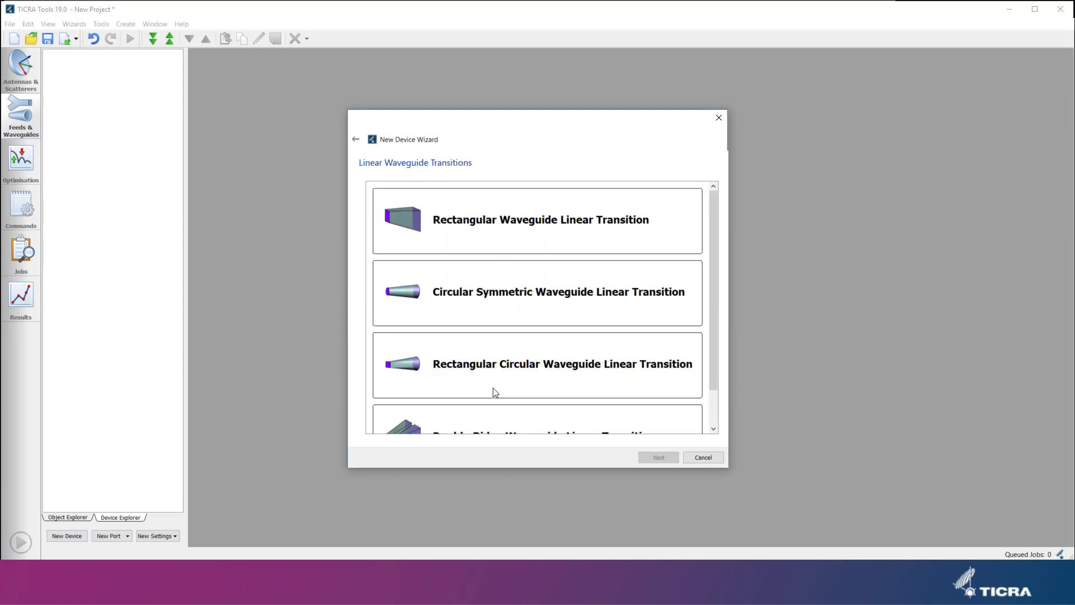
pyautogui.scroll(-1, 495, 392)
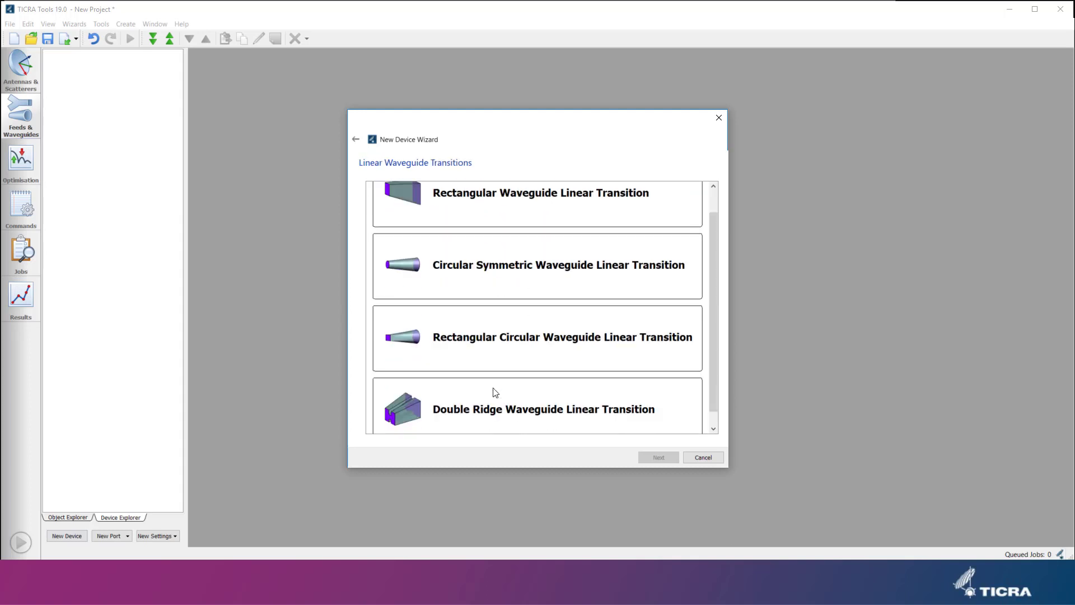
pyautogui.click(507, 349)
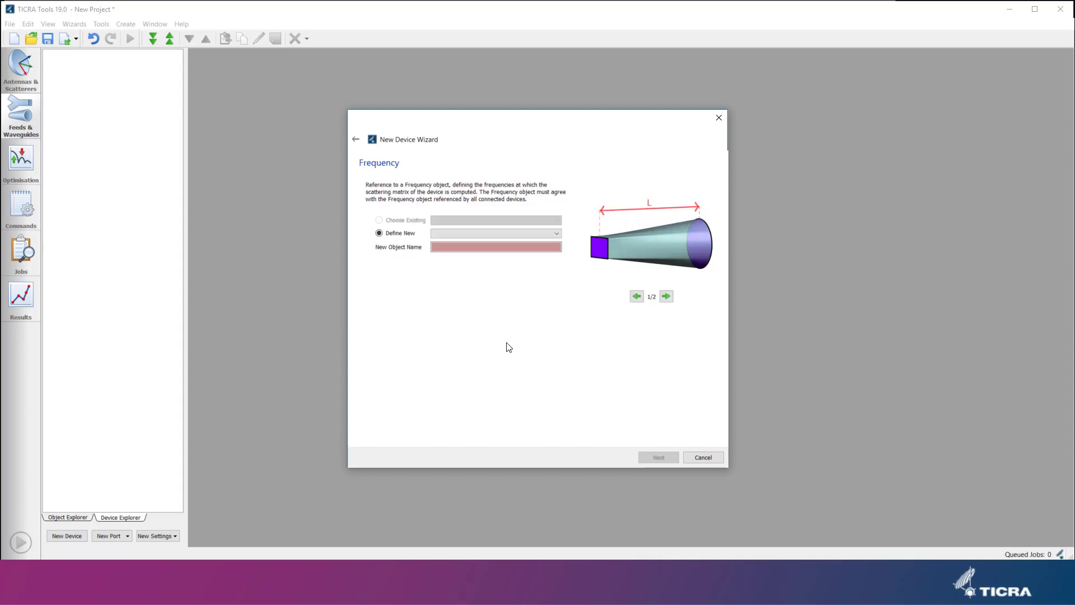
# Define a new frequency range from 9.0 GHz to 10.0 GHz with 3 frequencies.
pyautogui.click(485, 233)
pyautogui.click(477, 259)
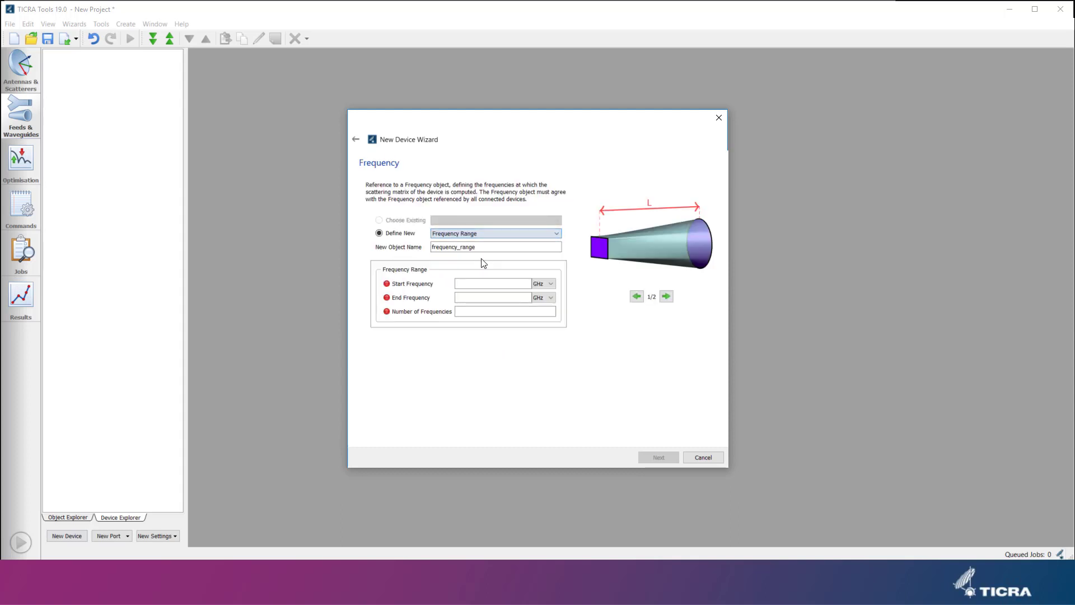
pyautogui.click(508, 282)
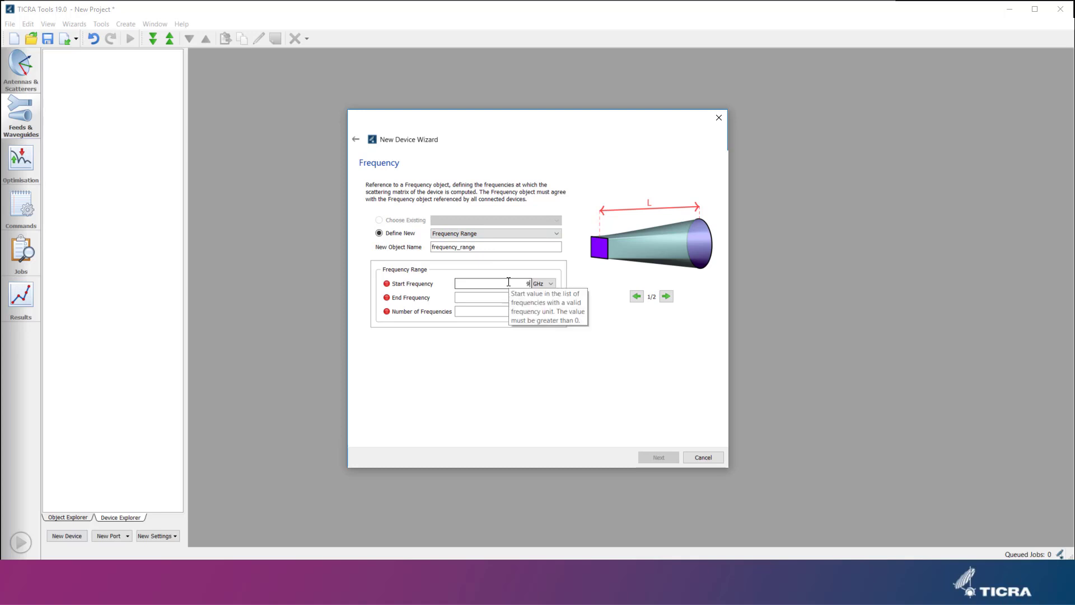
pyautogui.write('9.0')
pyautogui.press('Tab')
pyautogui.write('10')
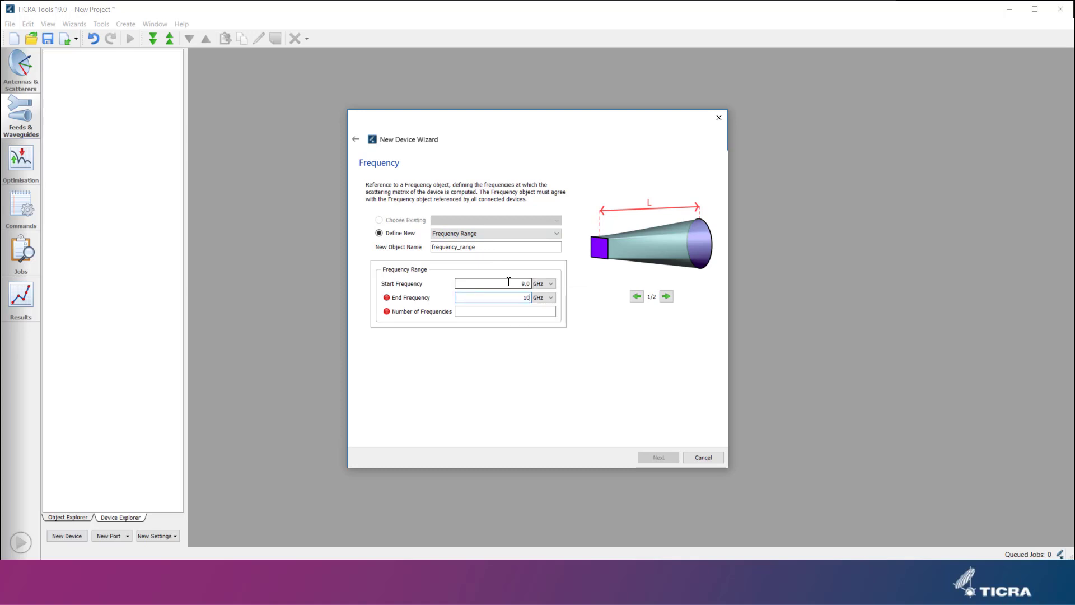
pyautogui.write('.0')
pyautogui.press('Tab')
pyautogui.write('3')
pyautogui.press('Tab')
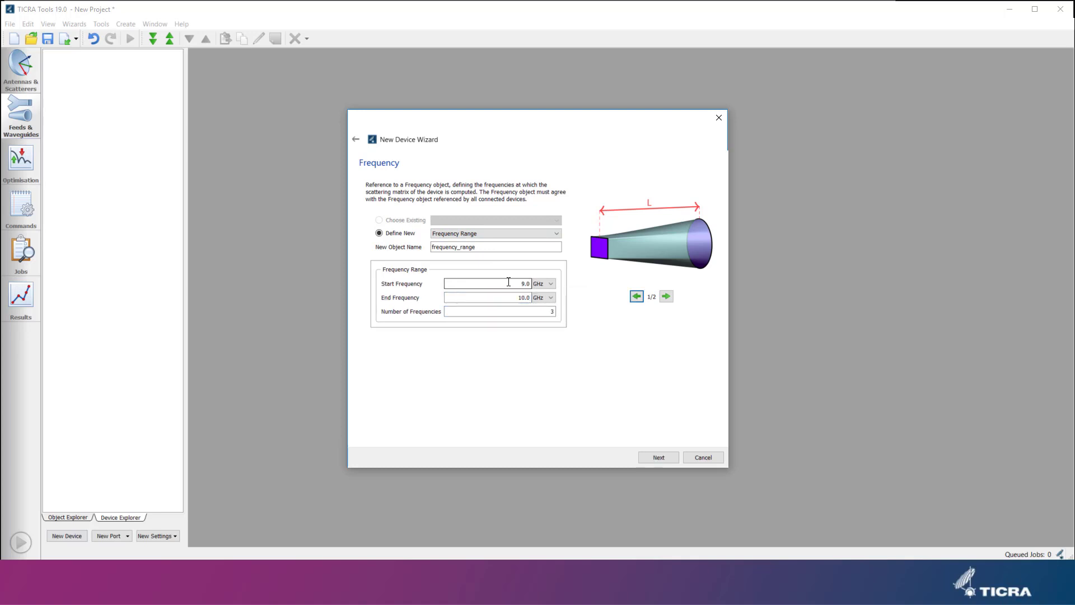
pyautogui.click(664, 458)
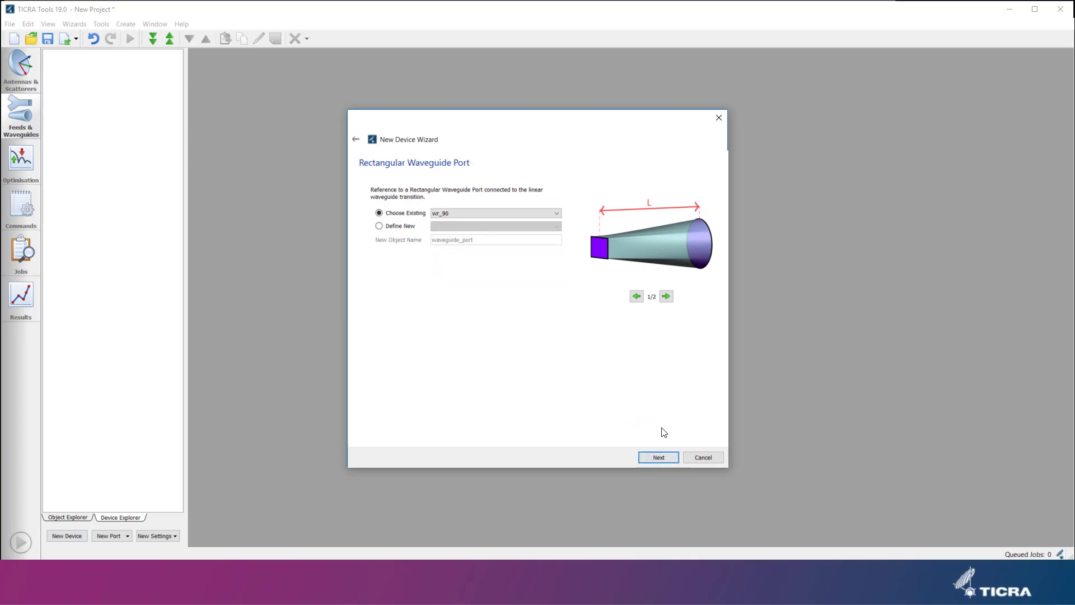
# Use the existing wr_90 and wc_94 ports and define new MoM Settings with Normal expansion accuracy.
pyautogui.click(657, 460)
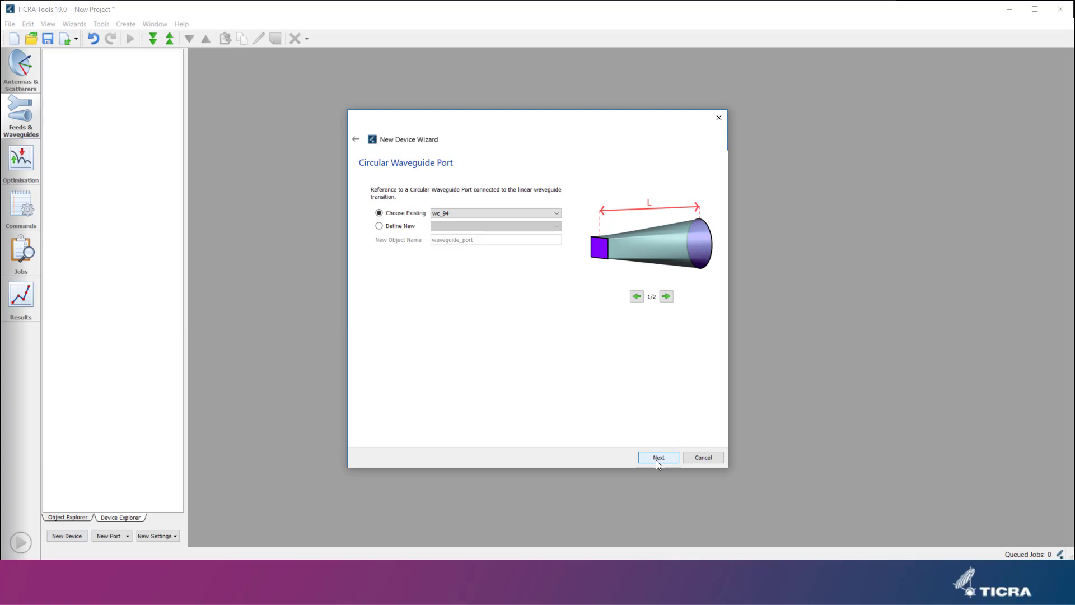
pyautogui.click(657, 459)
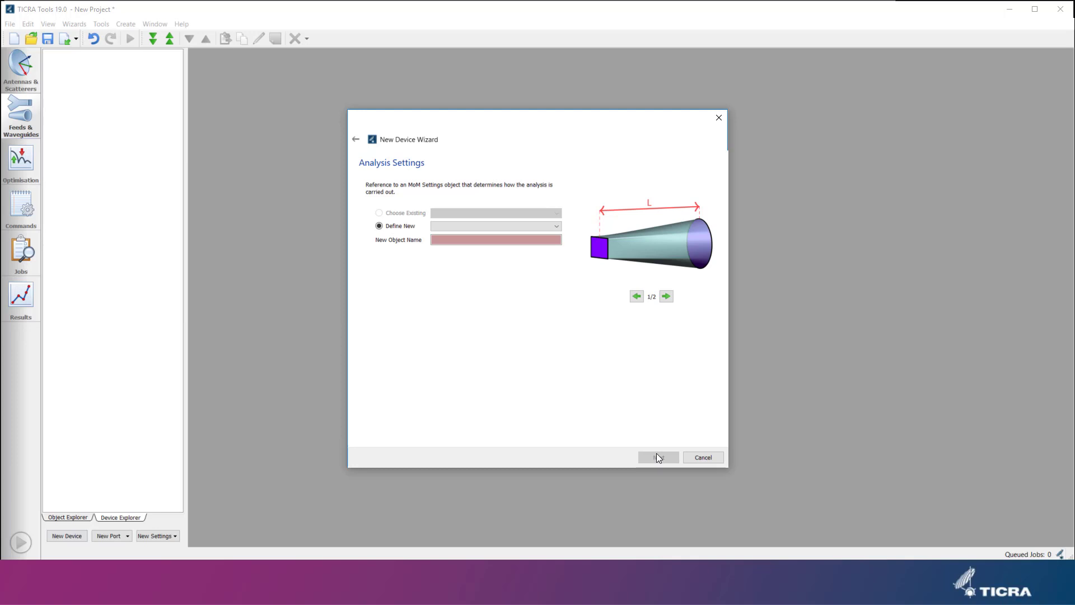
pyautogui.click(476, 226)
pyautogui.click(473, 242)
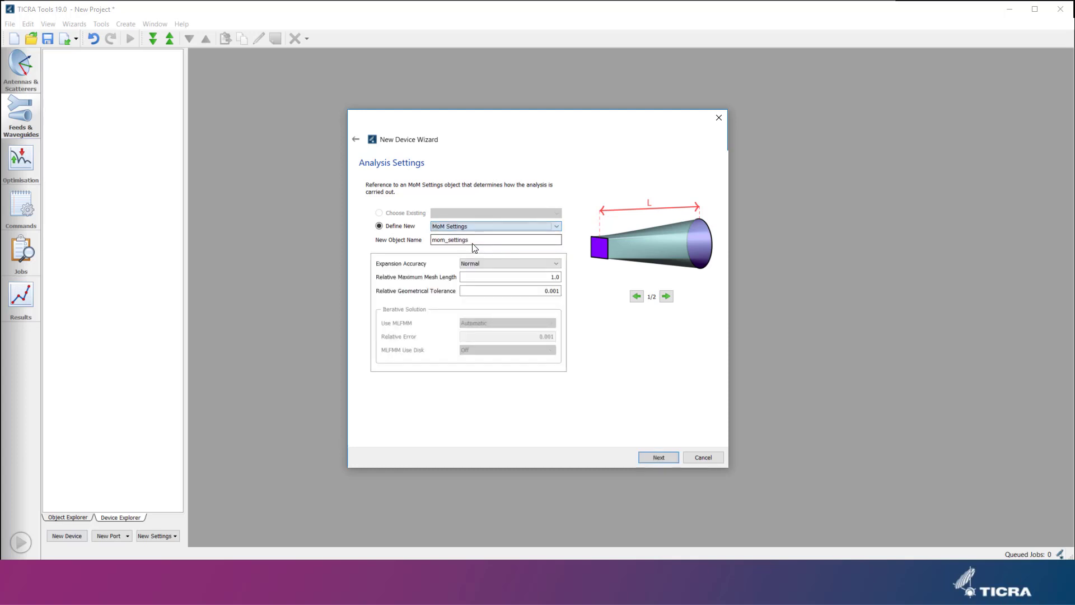
pyautogui.click(556, 264)
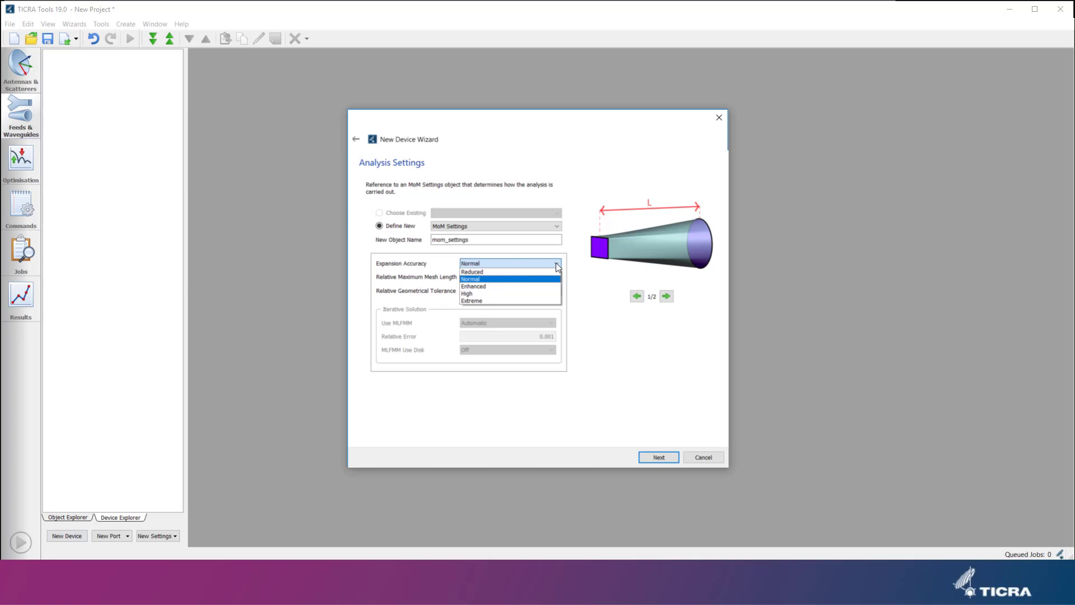
pyautogui.click(558, 267)
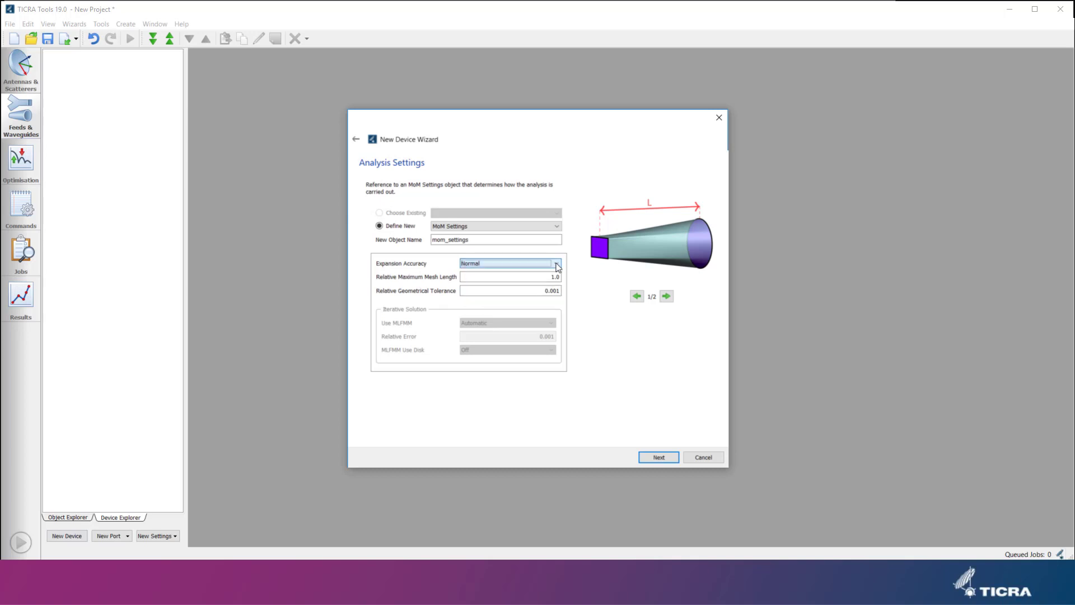
pyautogui.click(669, 457)
# Set the transition length to 6.0 cm and finish creating the device.
pyautogui.doubleClick(518, 211)
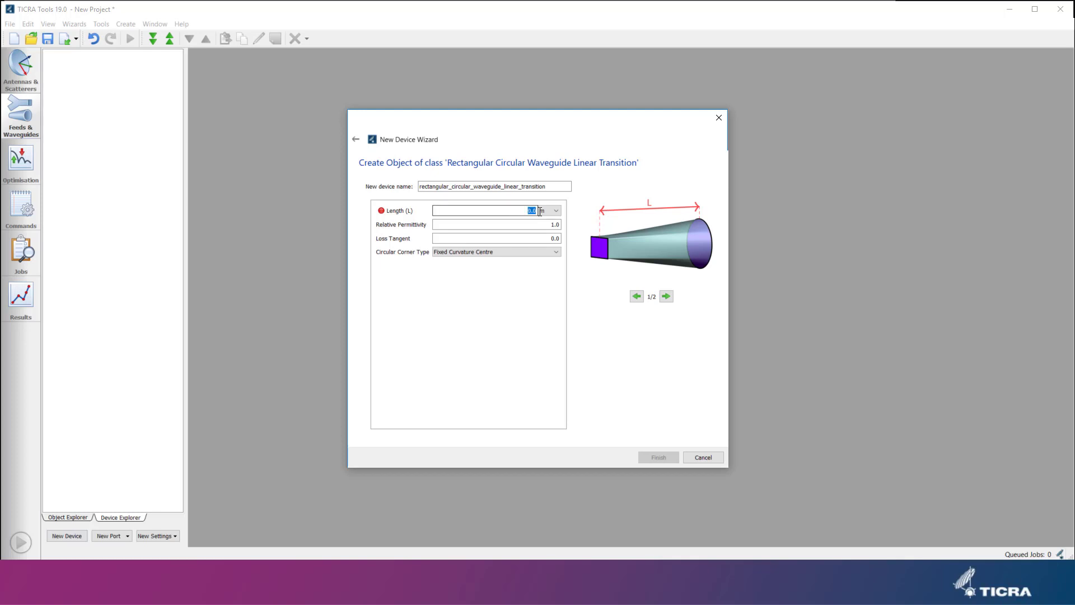
pyautogui.write('6')
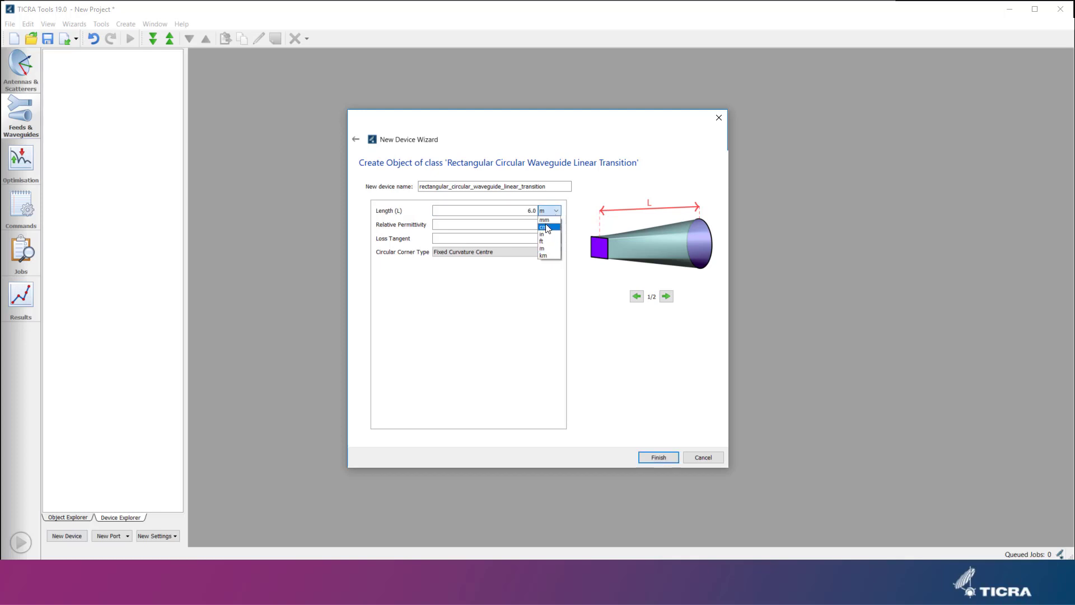
pyautogui.click(548, 248)
pyautogui.click(661, 458)
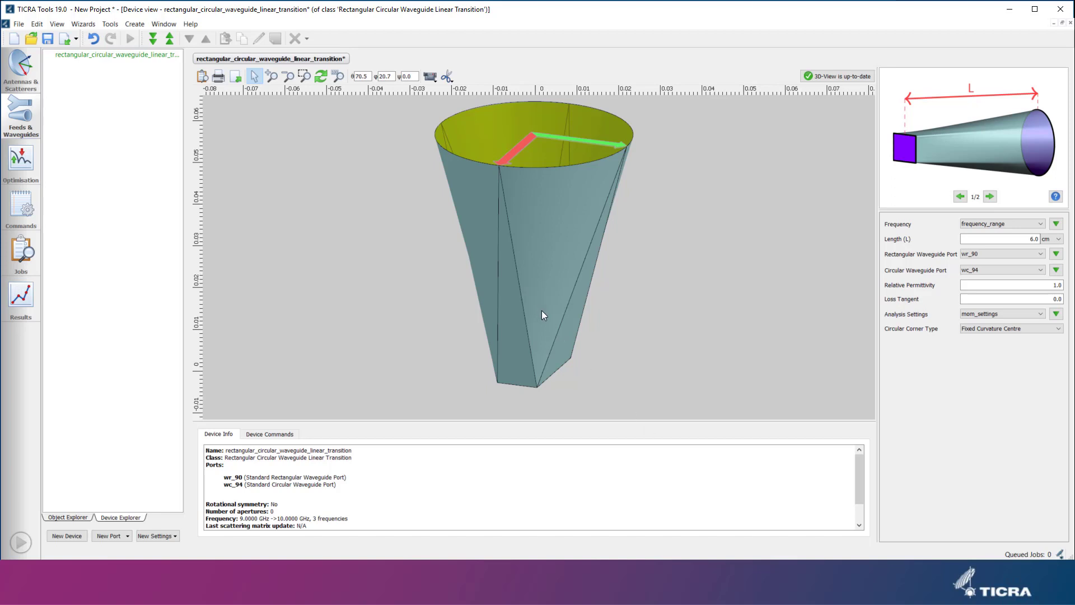
pyautogui.moveTo(558, 320); pyautogui.dragTo(552, 196)
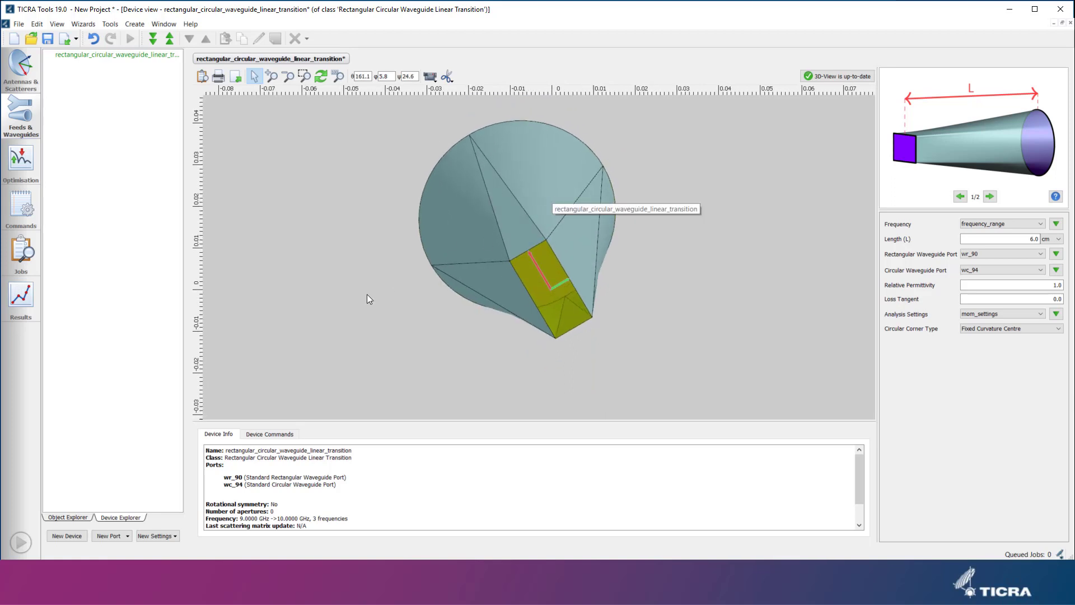
# Start creating a new Waveguide Radius Bend device from the simple waveguide sections.
pyautogui.click(59, 537)
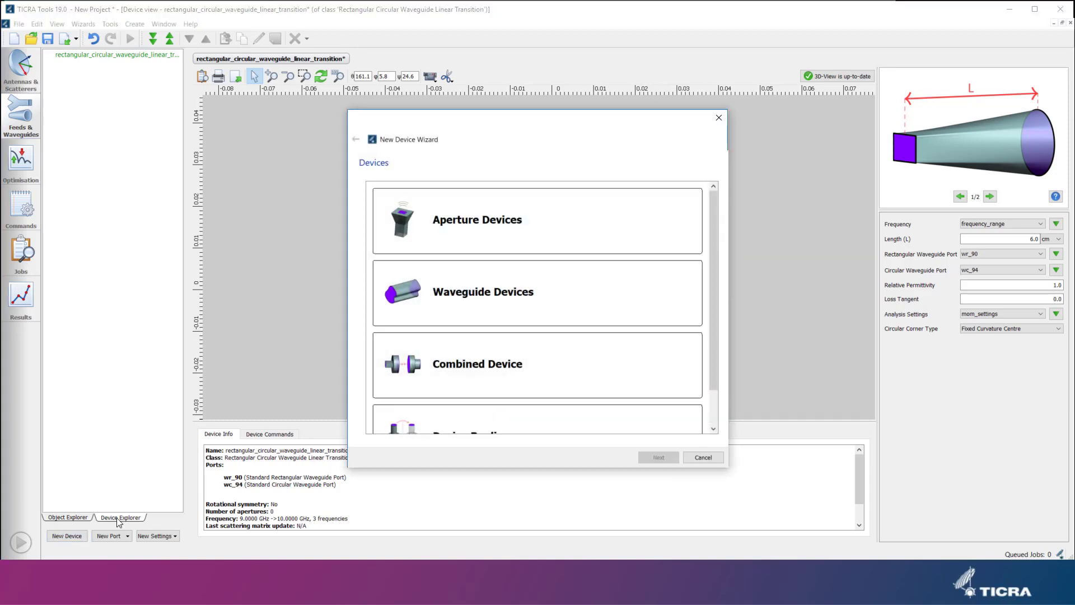
pyautogui.click(445, 300)
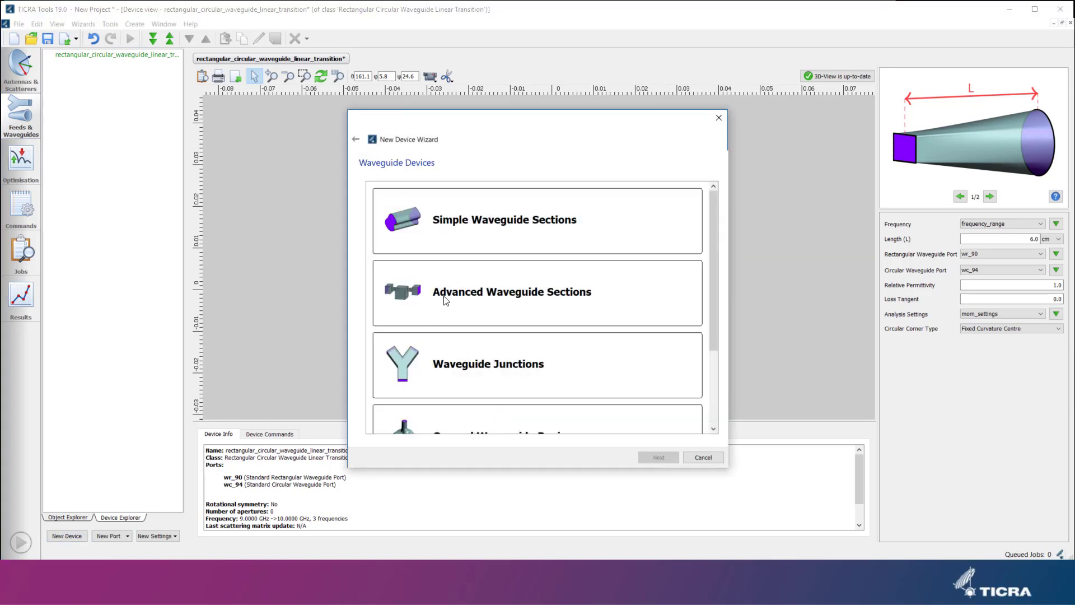
pyautogui.click(492, 225)
pyautogui.scroll(-1, 547, 316)
pyautogui.scroll(-1, 547, 328)
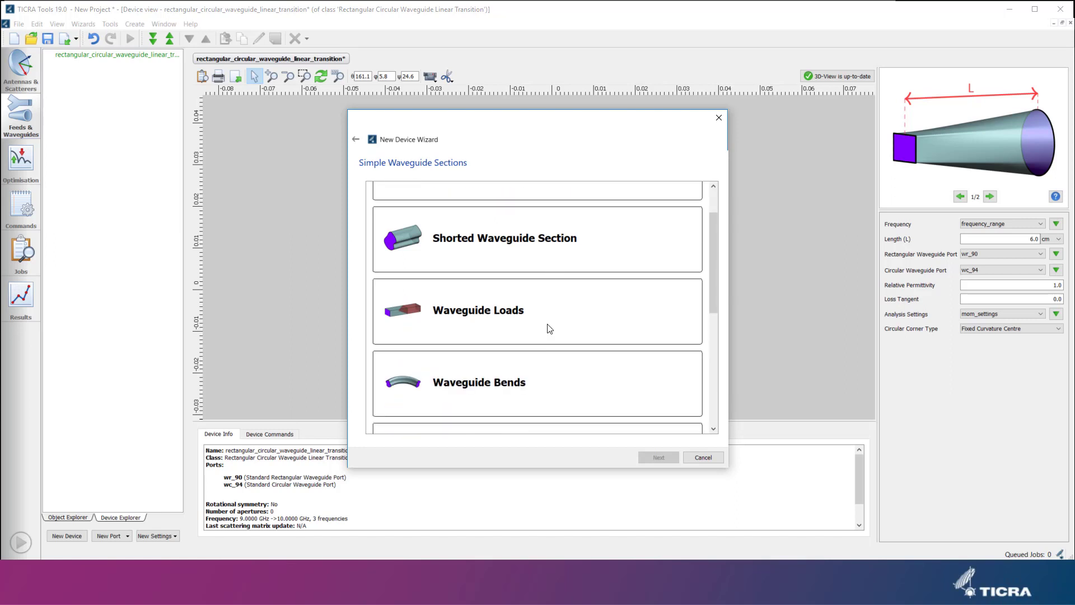
pyautogui.click(511, 389)
pyautogui.click(523, 369)
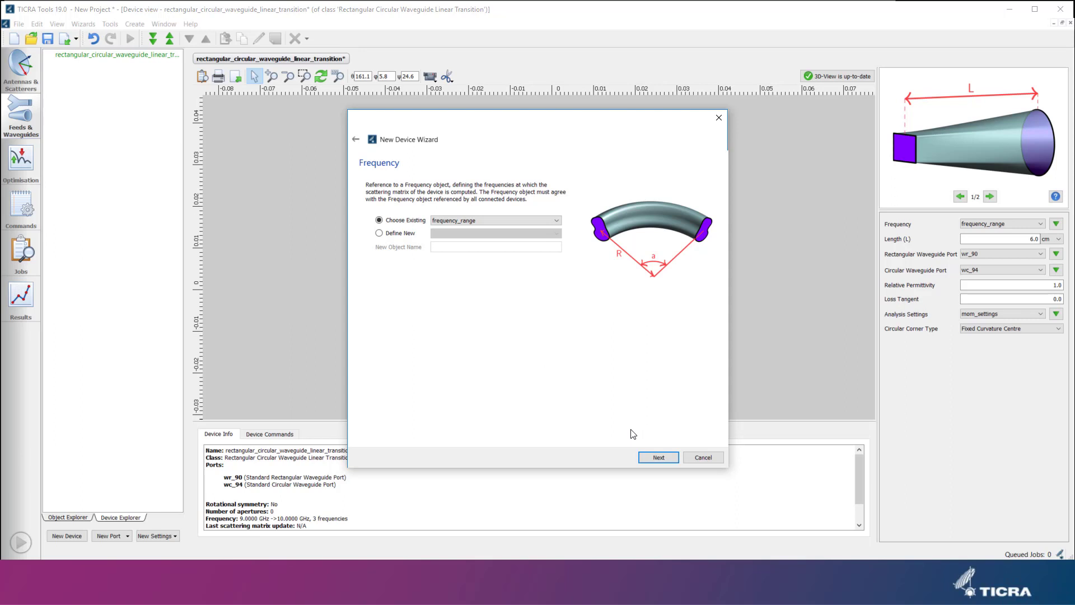
# Keep the existing frequency range and define port 2 as a new Waveguide Port Replica named replica with master port wc_94.
pyautogui.click(656, 458)
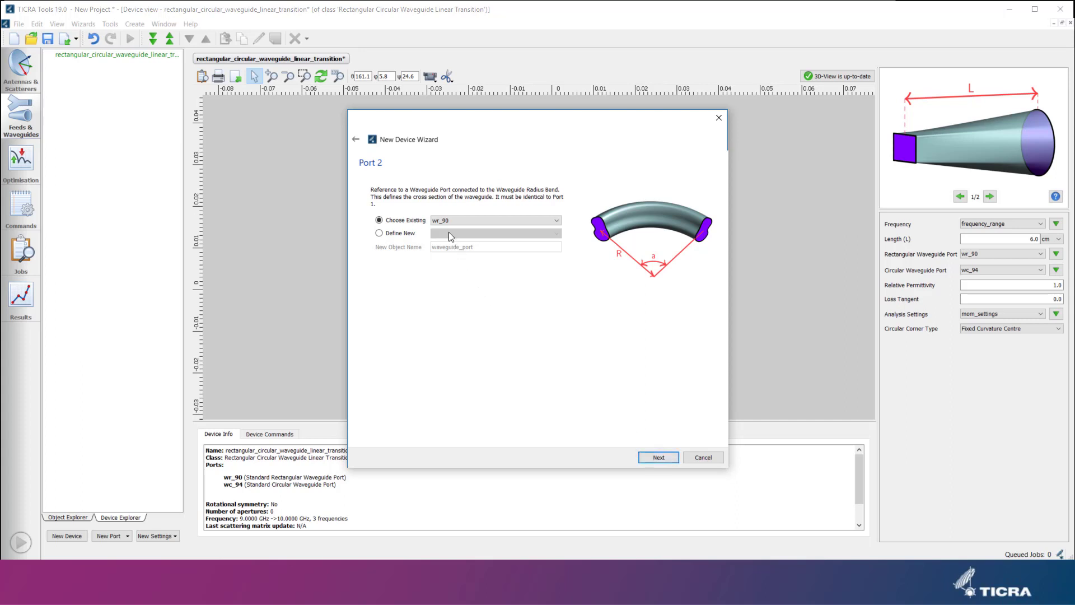
pyautogui.click(420, 234)
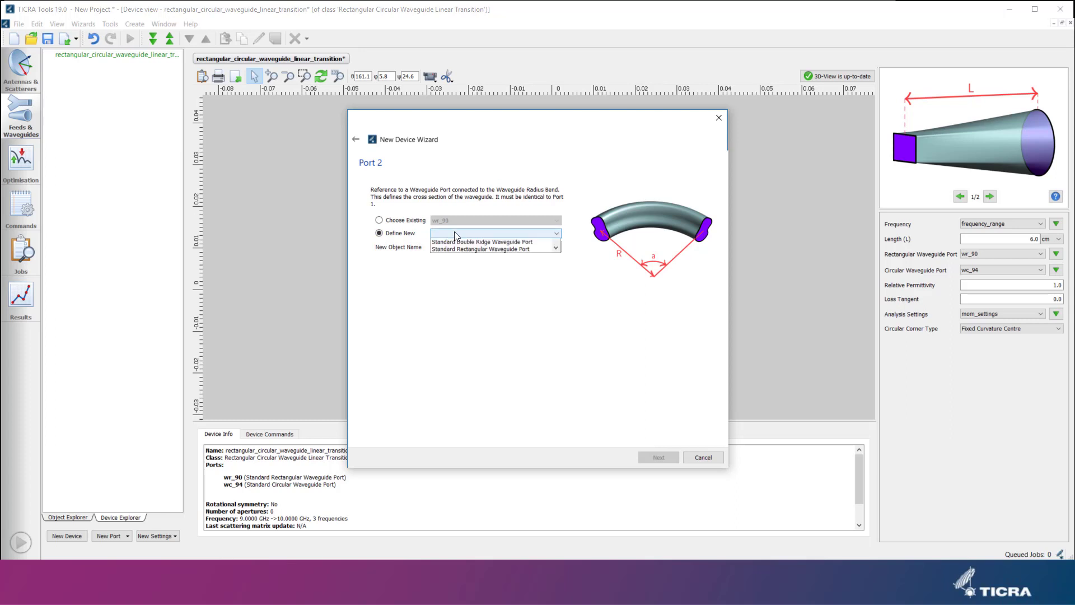
pyautogui.click(455, 232)
pyautogui.click(473, 307)
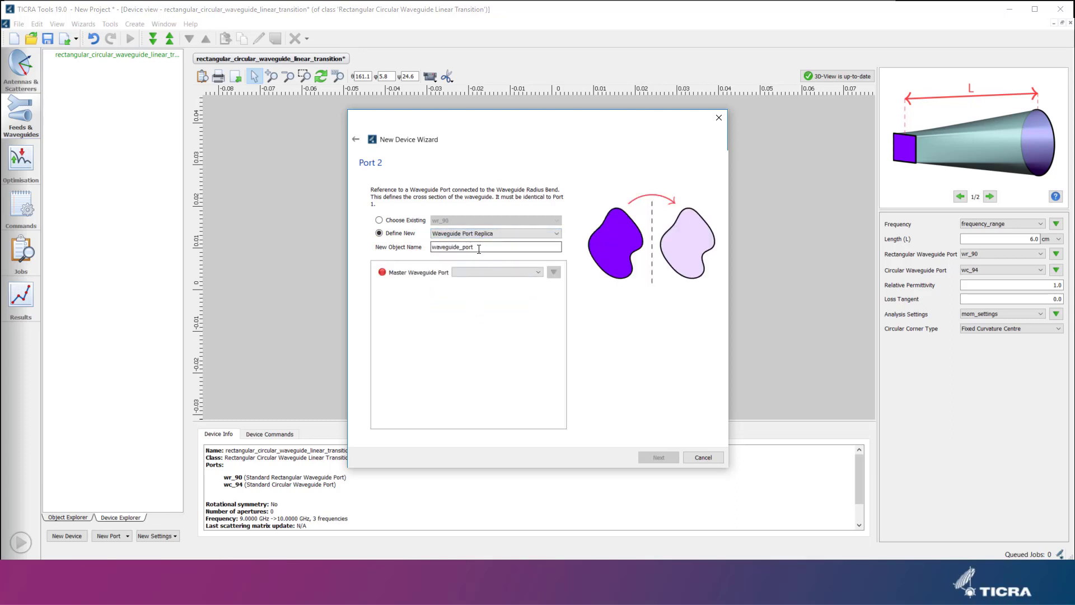
pyautogui.write('replia')
pyautogui.click(502, 273)
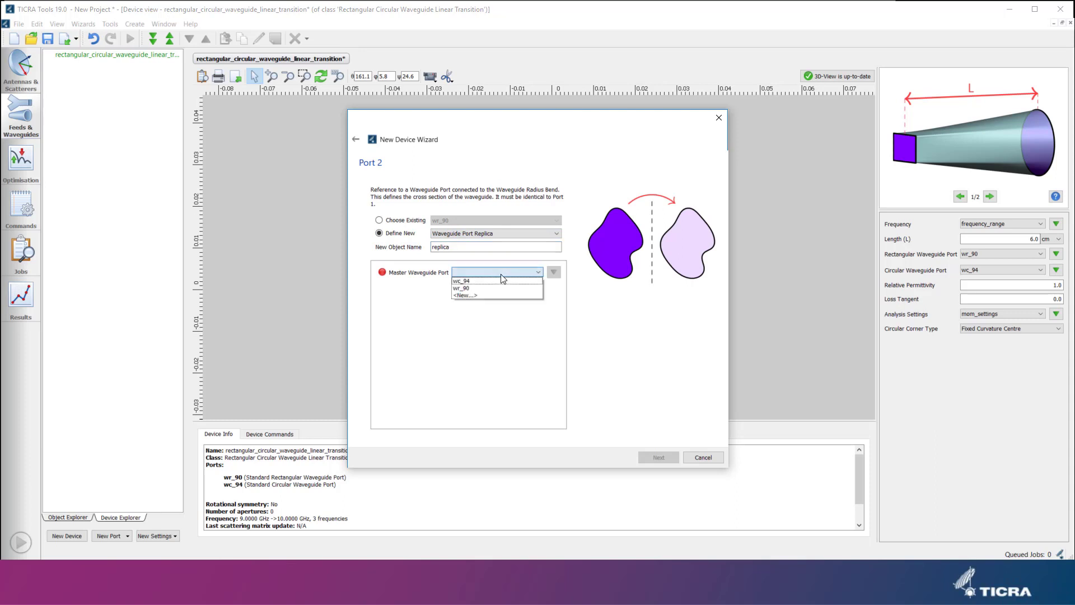
pyautogui.click(463, 281)
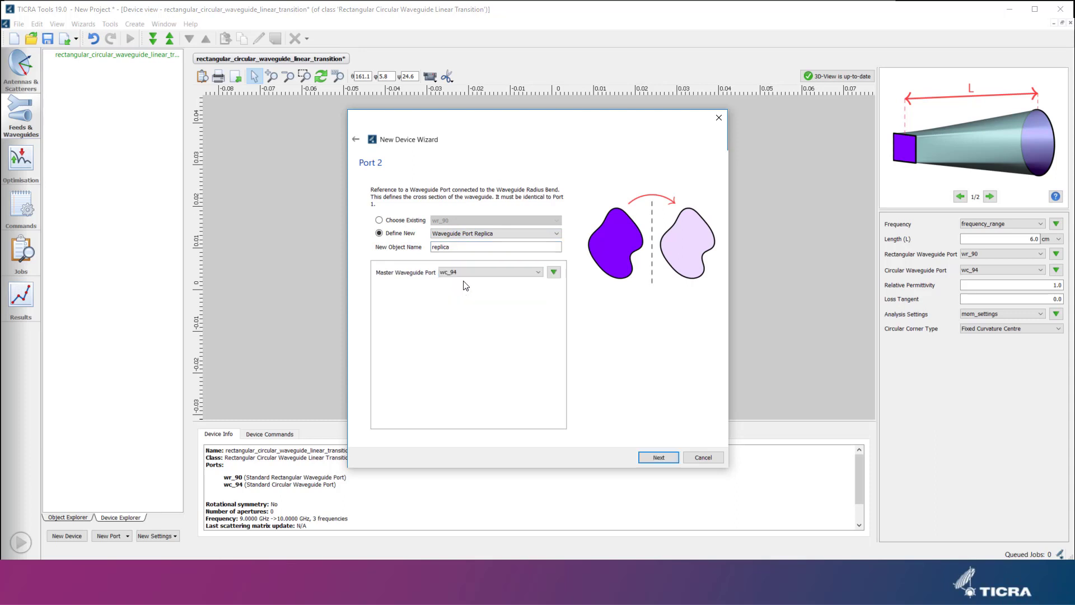
pyautogui.click(651, 457)
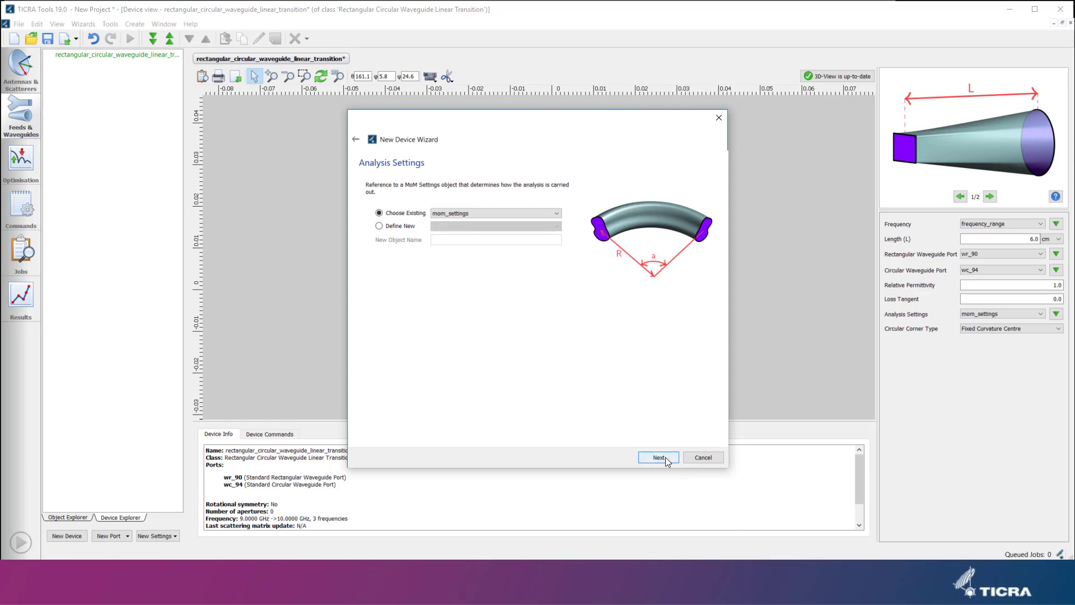
# Keep the existing MoM settings, set the bend radius to 4.0 cm and finish the bend device.
pyautogui.click(666, 457)
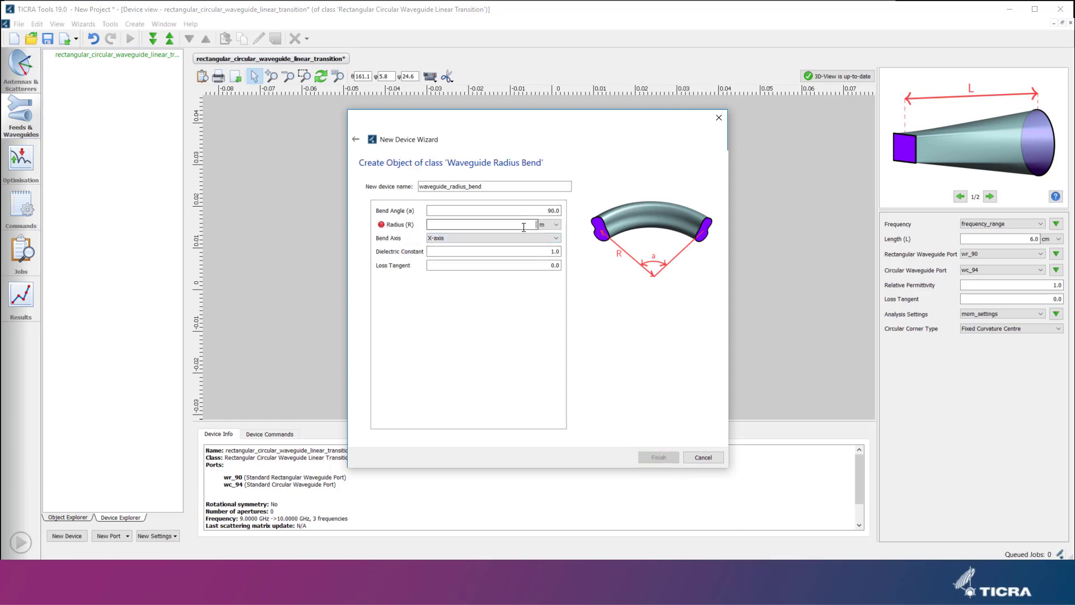
pyautogui.click(549, 224)
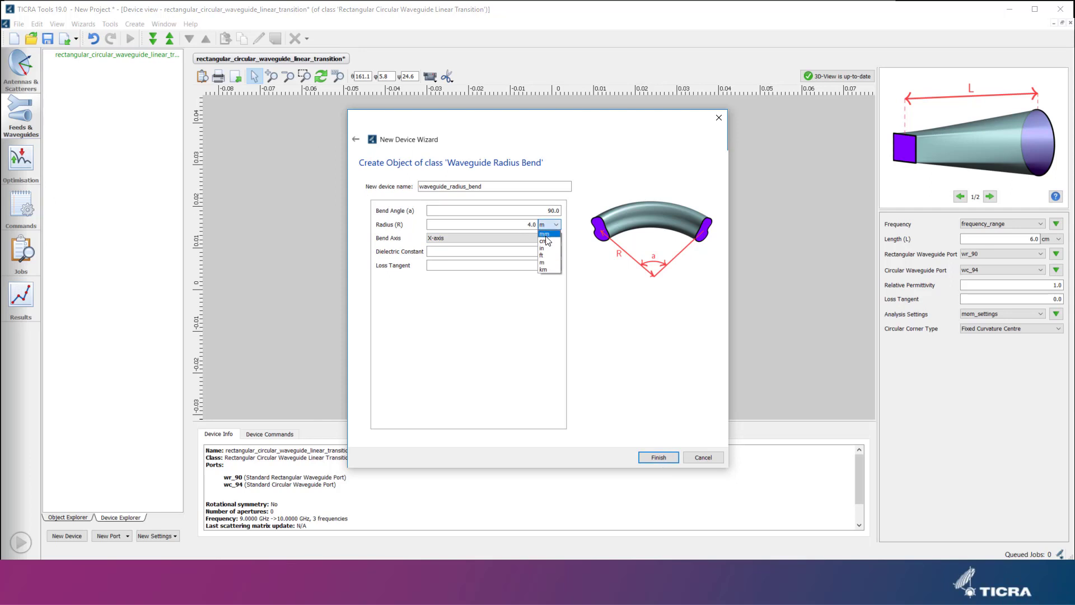
pyautogui.click(548, 241)
pyautogui.click(657, 457)
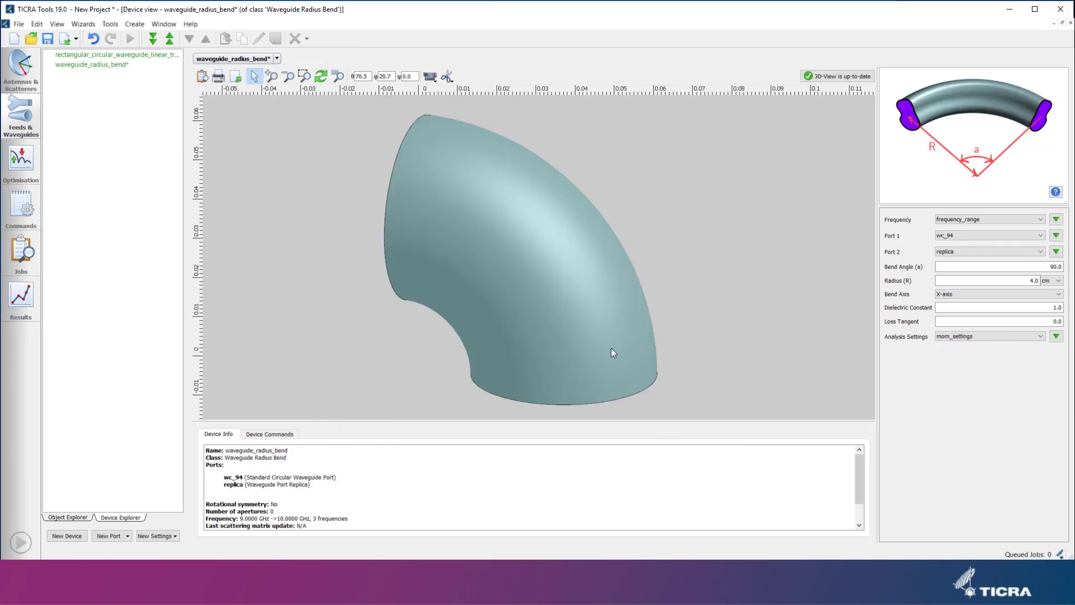
# Create a Combined Device named combined_device joining the rectangular-circular linear transition and the waveguide radius bend, then open it.
pyautogui.moveTo(597, 344); pyautogui.dragTo(559, 236)
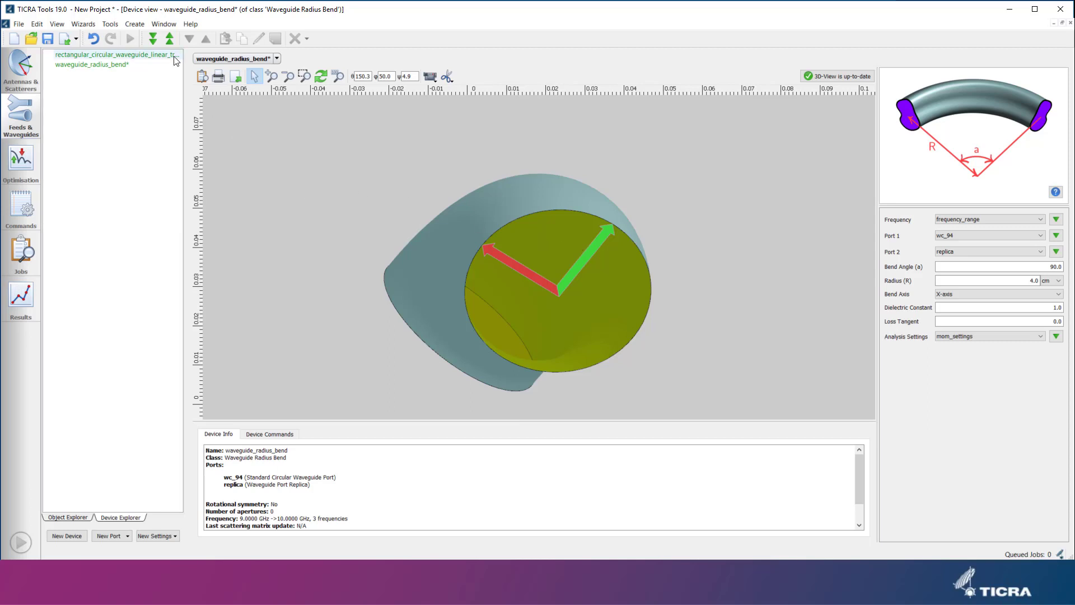
pyautogui.click(135, 24)
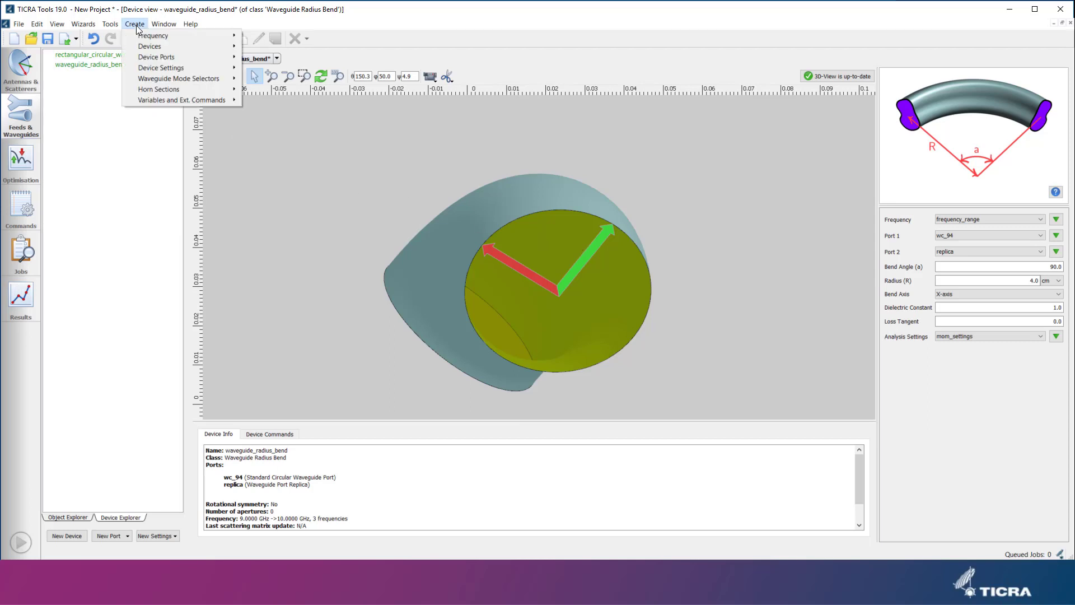
pyautogui.moveTo(224, 47)
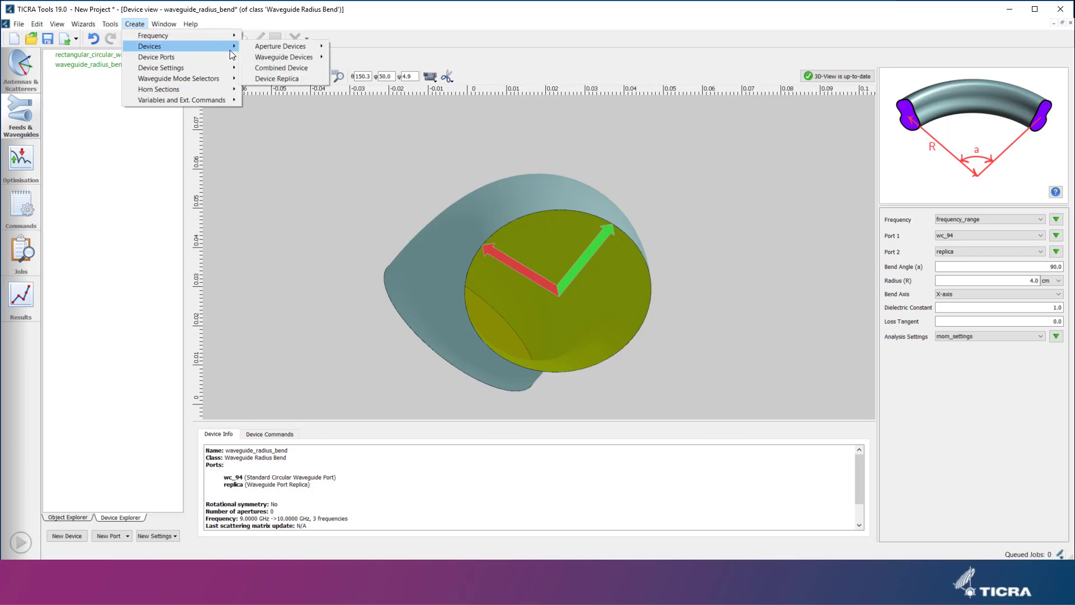
pyautogui.click(267, 68)
pyautogui.click(334, 207)
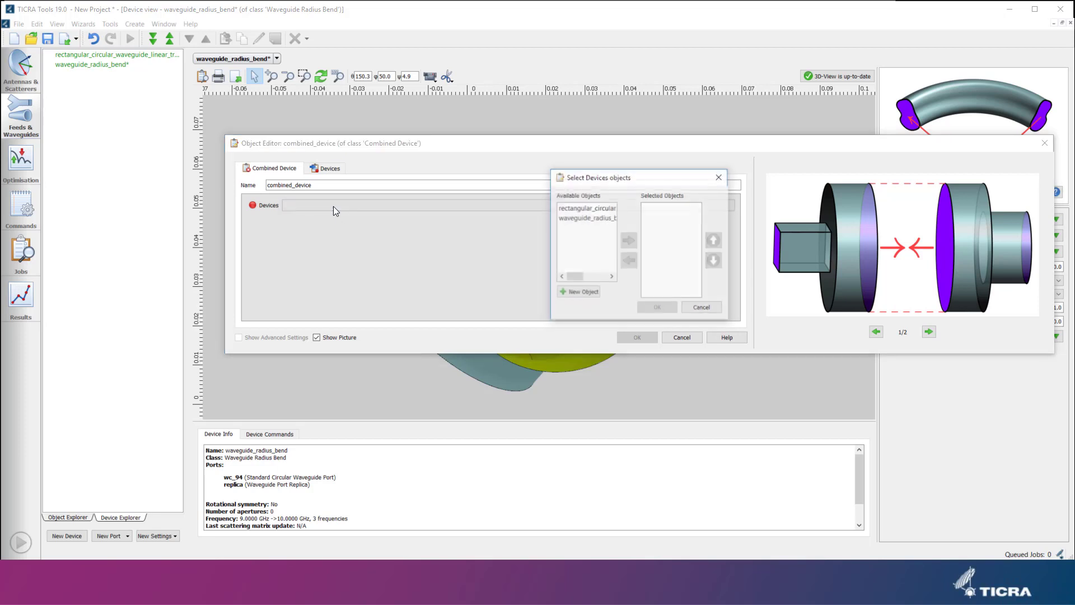
pyautogui.click(604, 209)
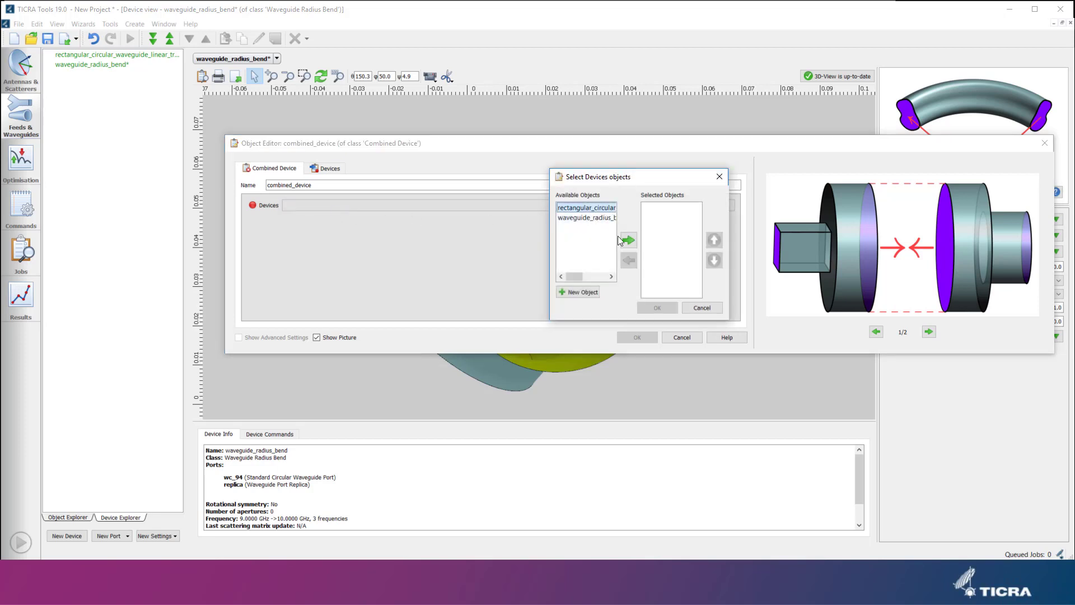
pyautogui.click(629, 241)
pyautogui.click(587, 208)
pyautogui.click(629, 241)
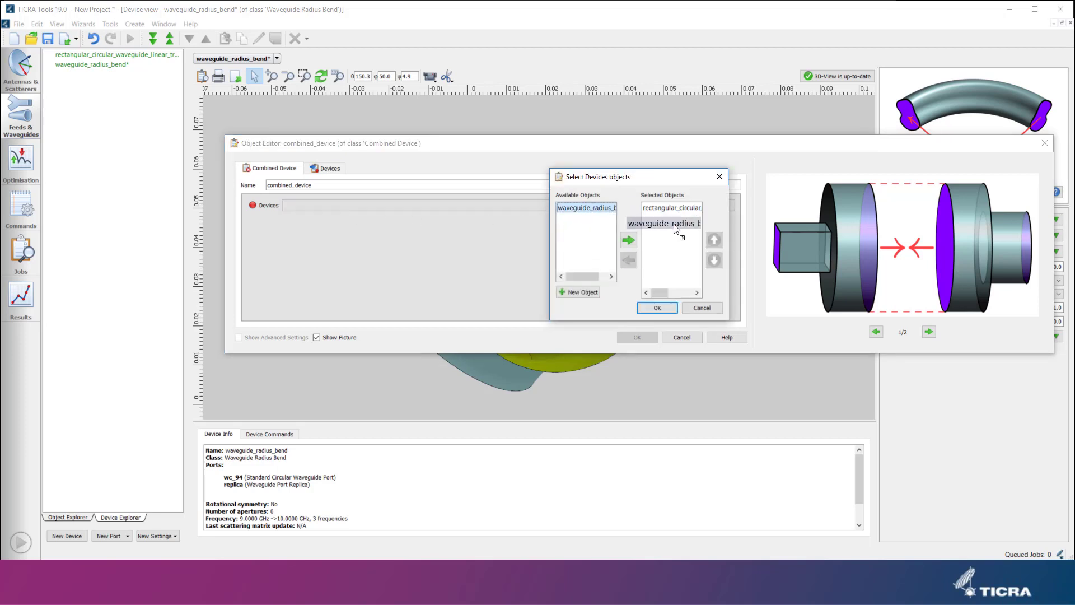
pyautogui.click(658, 307)
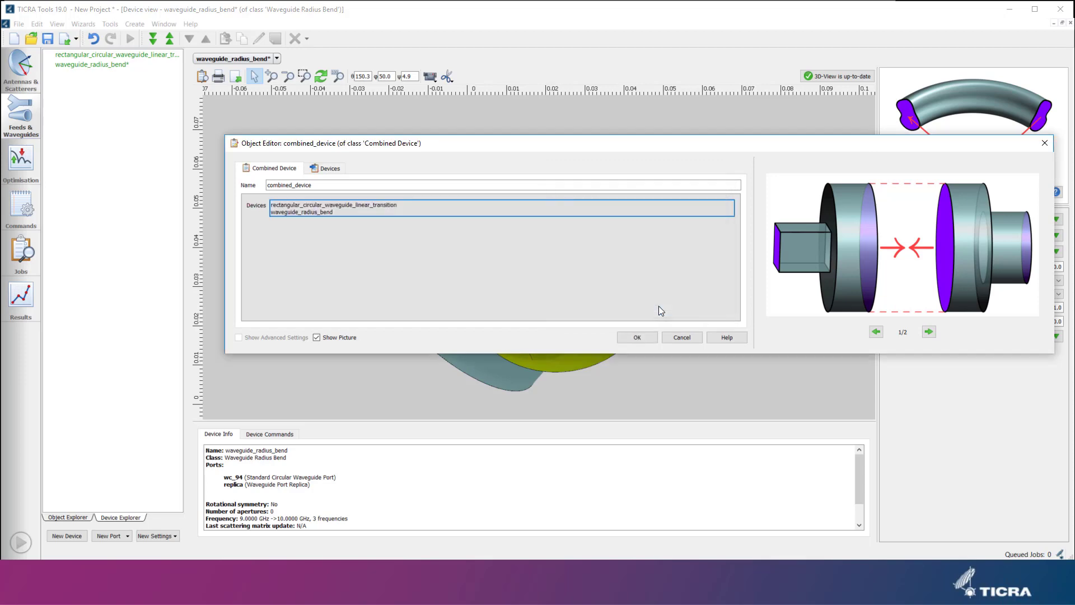
pyautogui.click(650, 338)
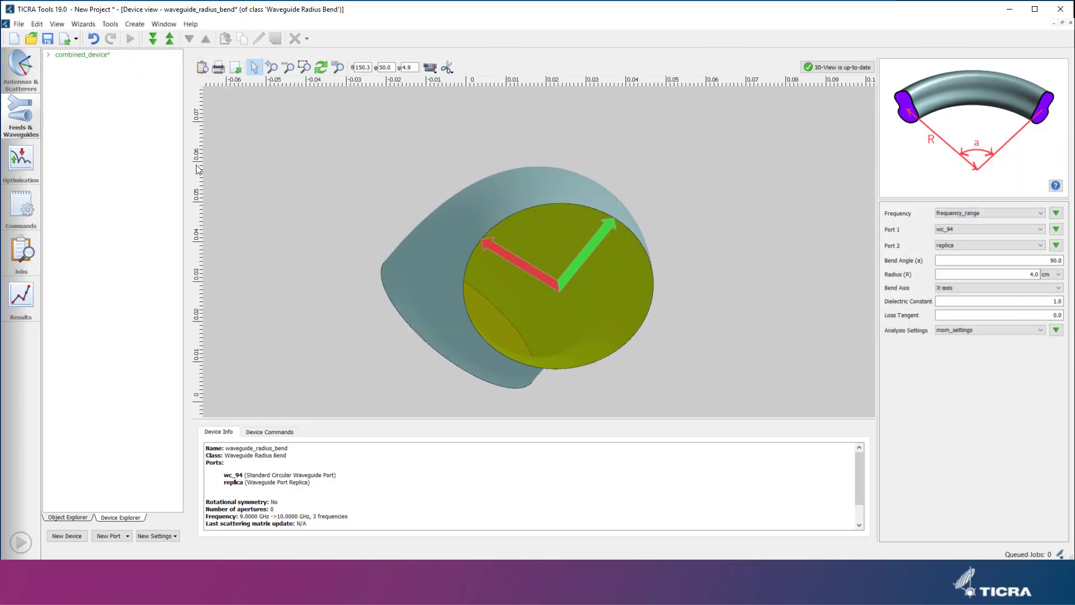
pyautogui.click(90, 55)
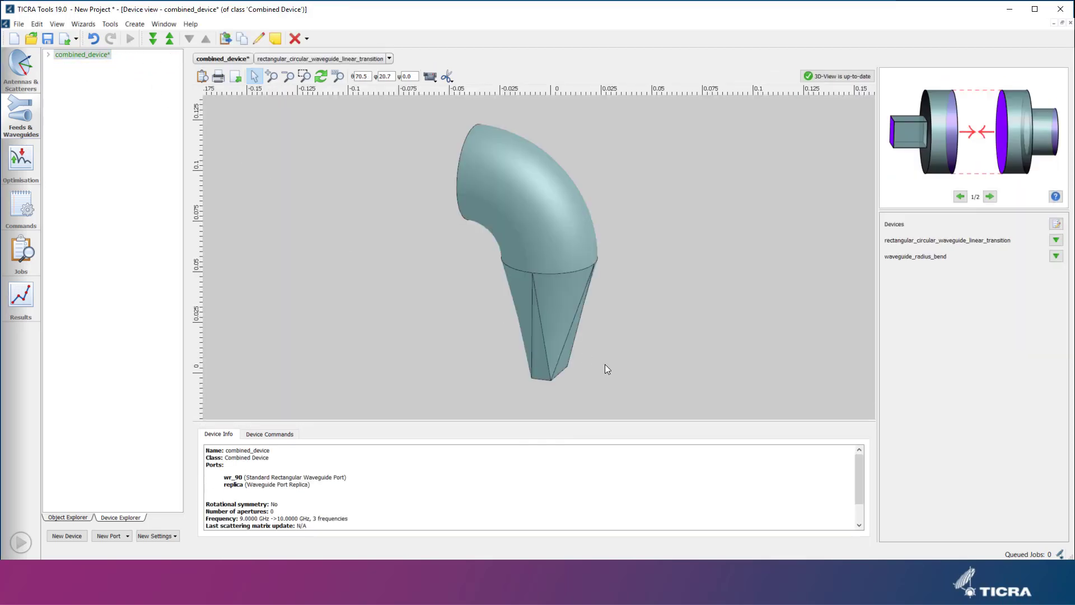
pyautogui.moveTo(556, 339); pyautogui.dragTo(563, 211)
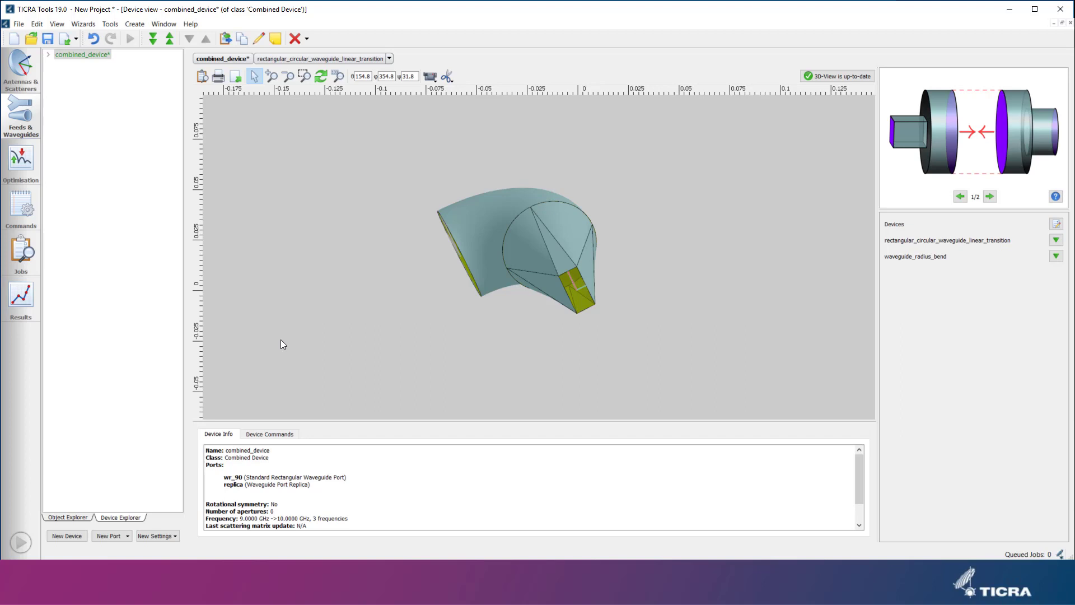
# Add an Export Scattering Matrix command targeting combined_device with S-parameter selection set to Propagating Modes.
pyautogui.click(24, 205)
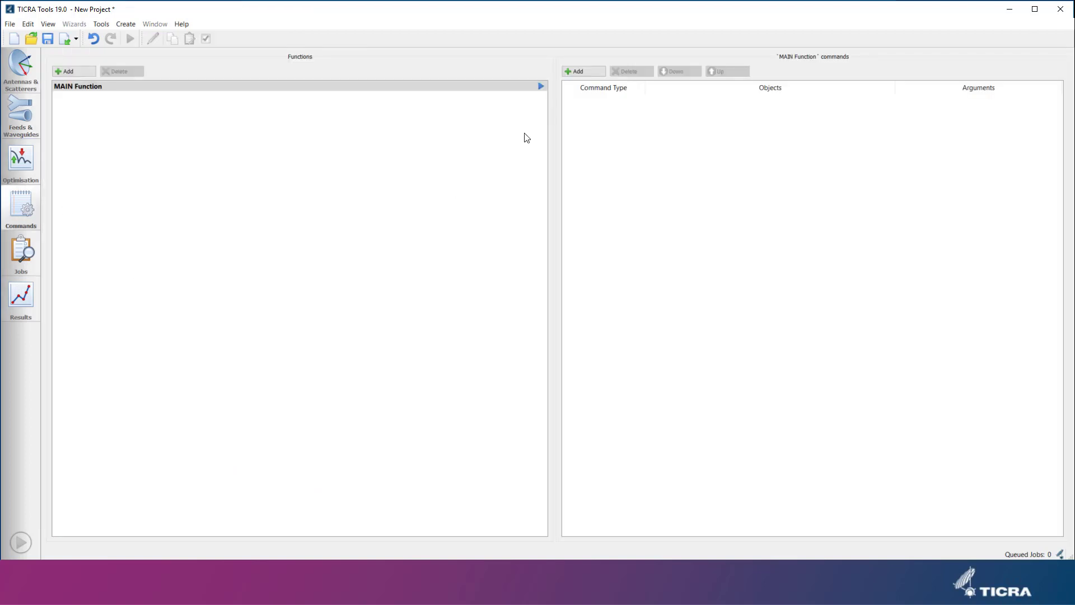
pyautogui.click(586, 71)
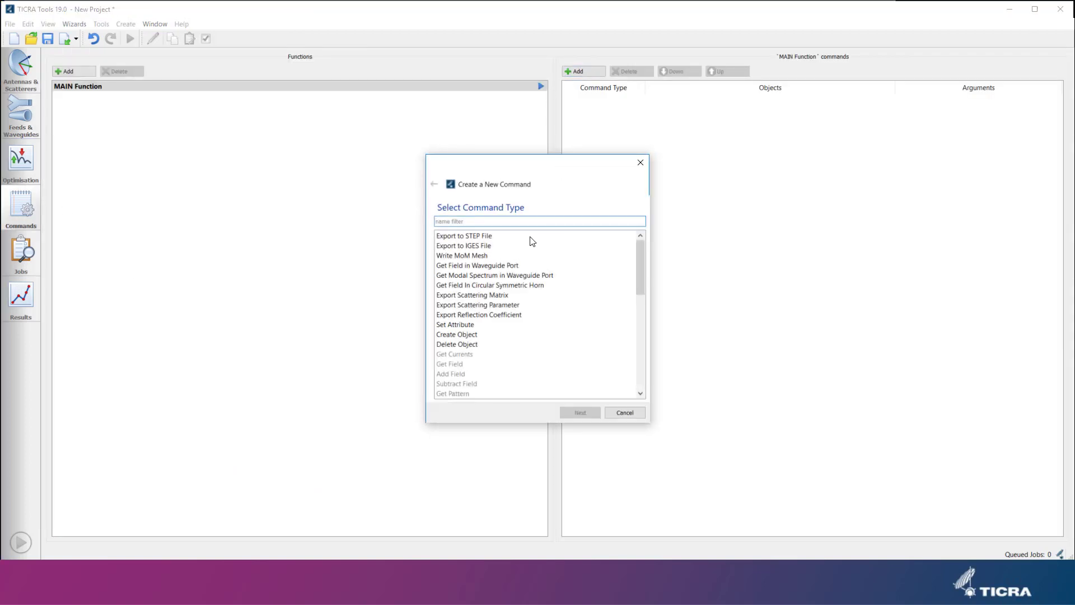
pyautogui.click(500, 295)
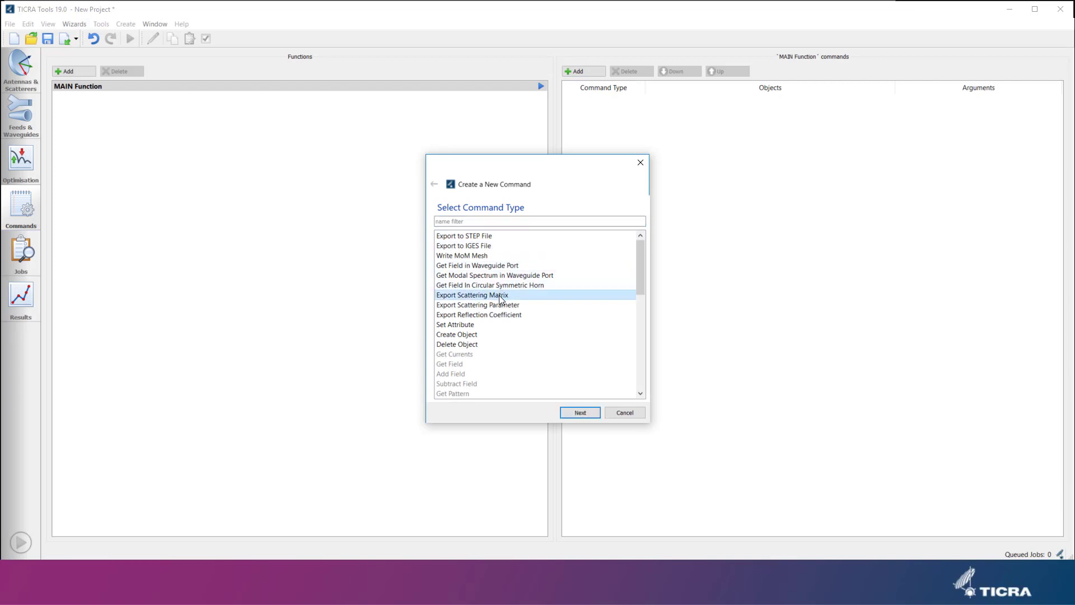
pyautogui.click(586, 418)
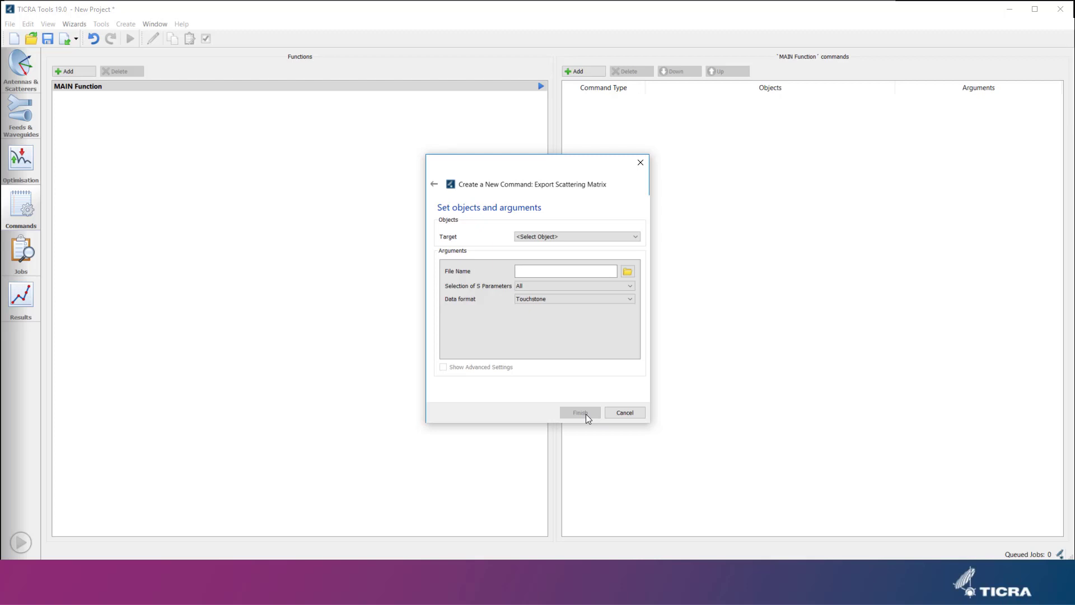
pyautogui.click(561, 238)
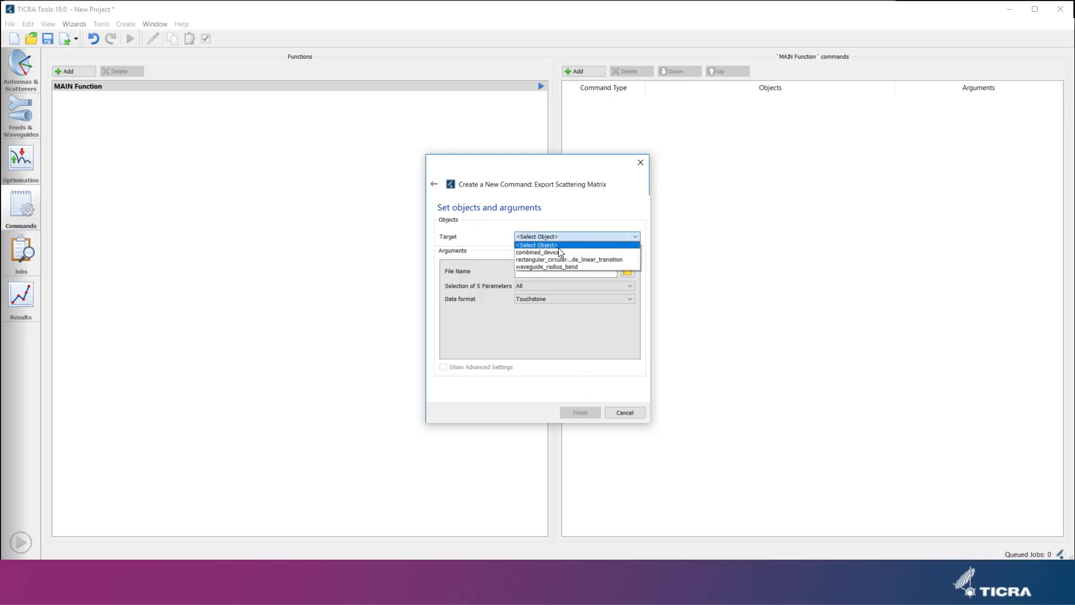
pyautogui.click(559, 255)
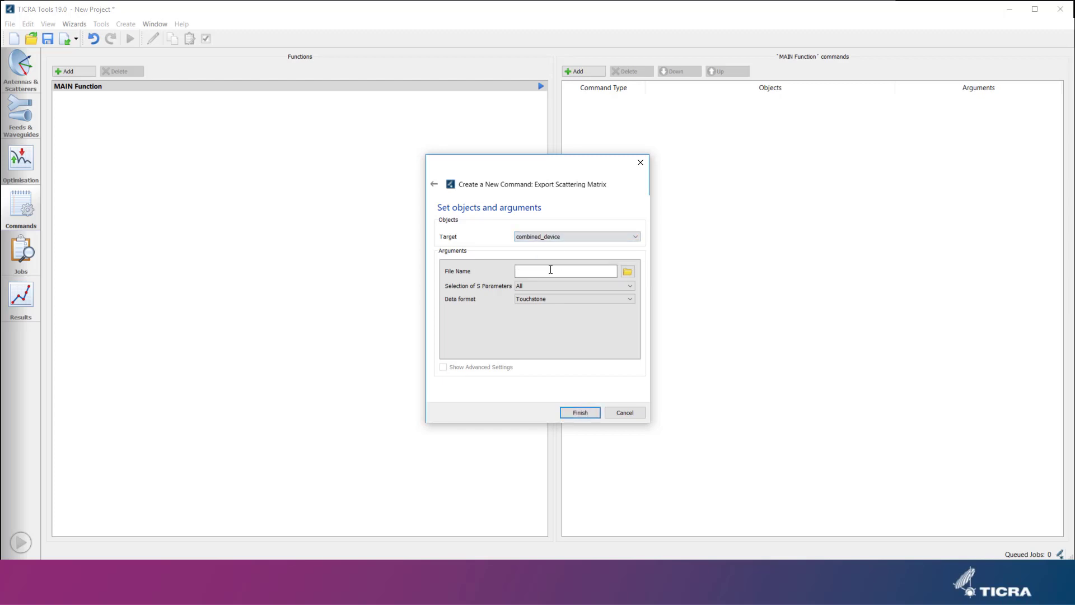
pyautogui.click(542, 287)
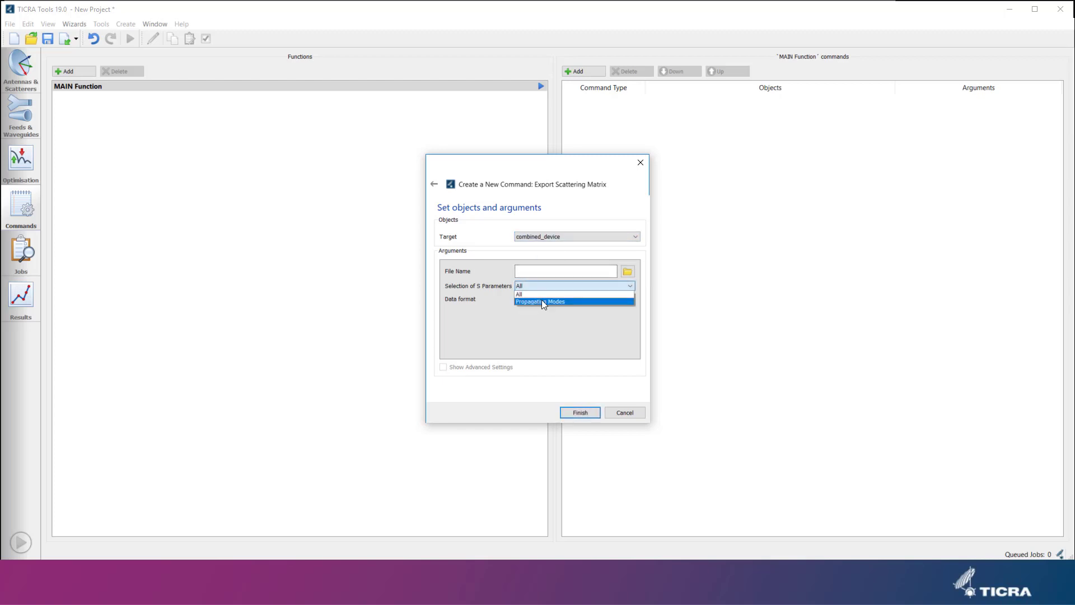
pyautogui.click(542, 302)
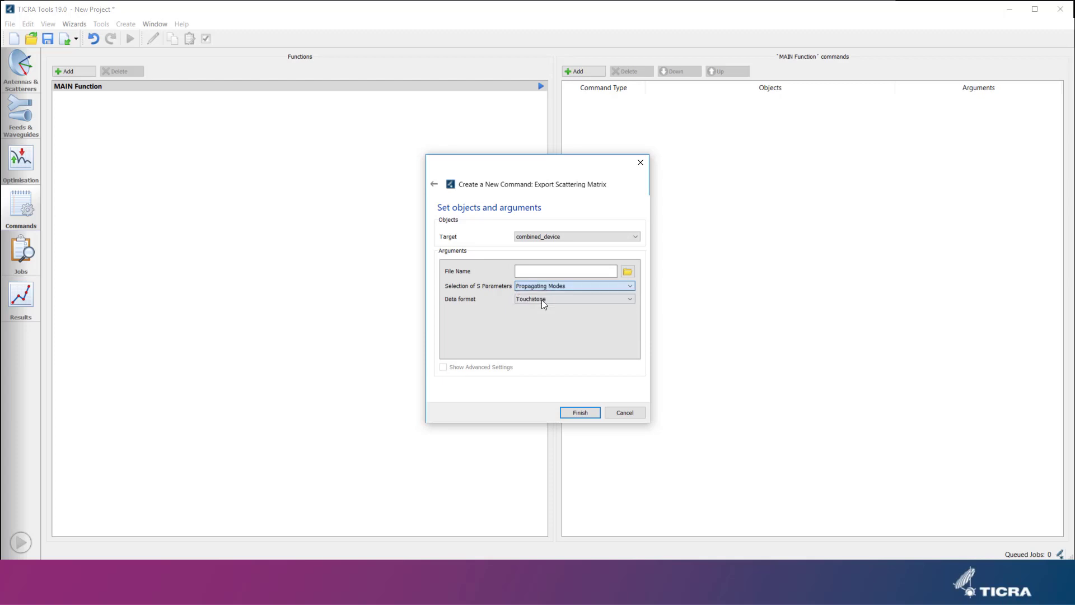
pyautogui.click(588, 414)
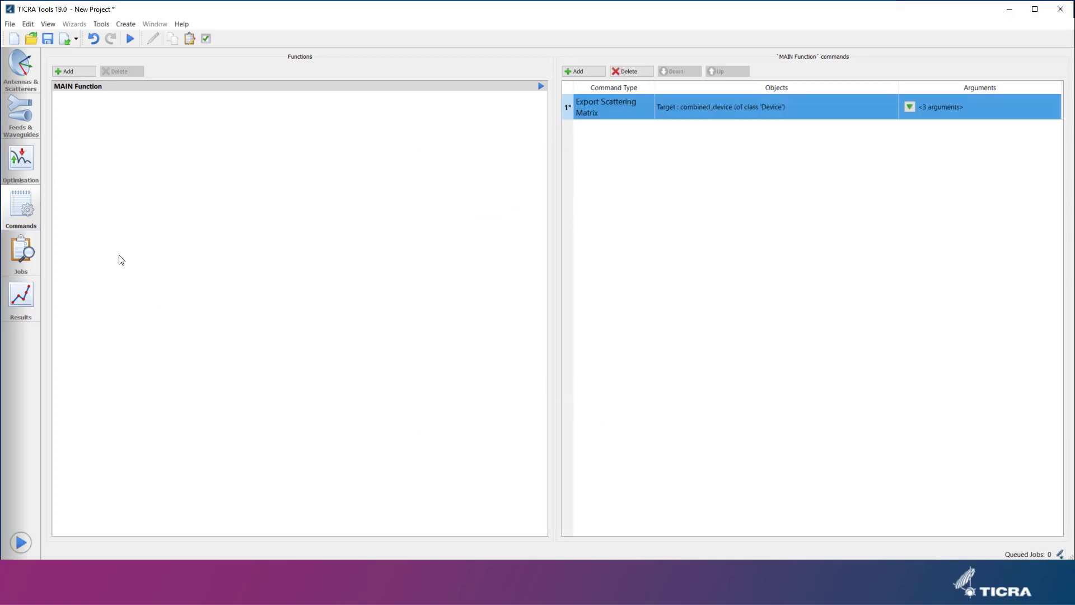
# Run the command list as the job Job_01.
pyautogui.click(128, 38)
pyautogui.click(551, 304)
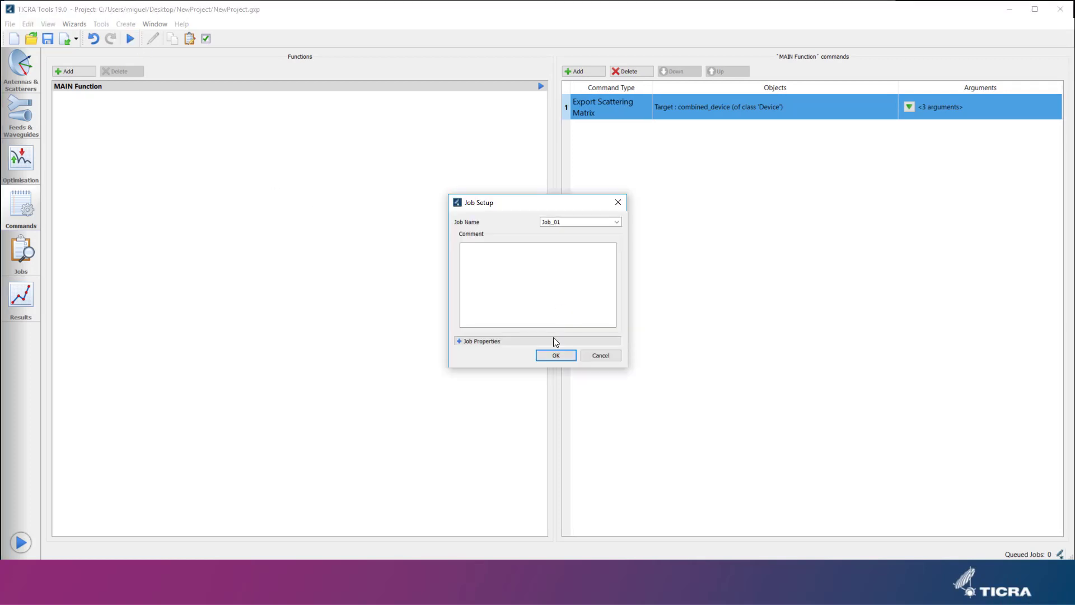
pyautogui.click(556, 357)
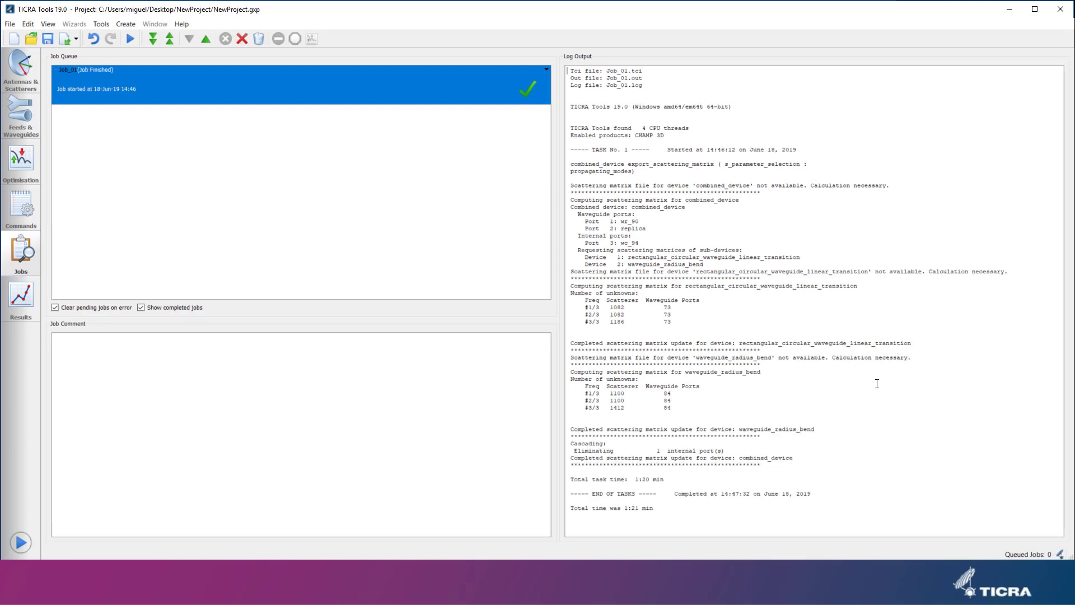
# Open Job_01's combined_device scattering parameters and plot selected Input 1 parameters in Magnitude dB in a new window.
pyautogui.click(21, 297)
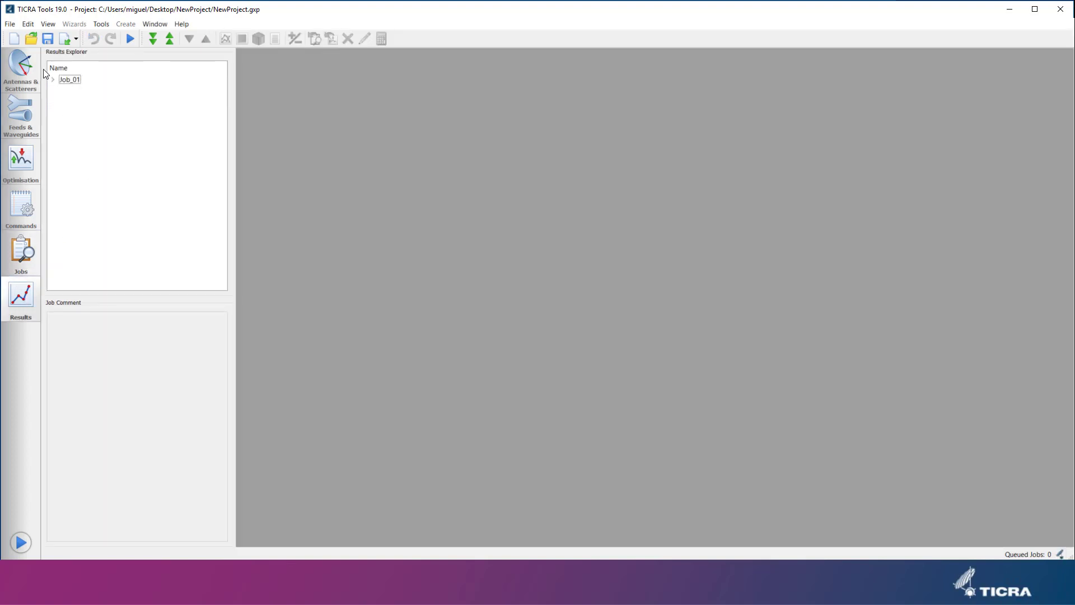
pyautogui.click(54, 80)
pyautogui.doubleClick(79, 91)
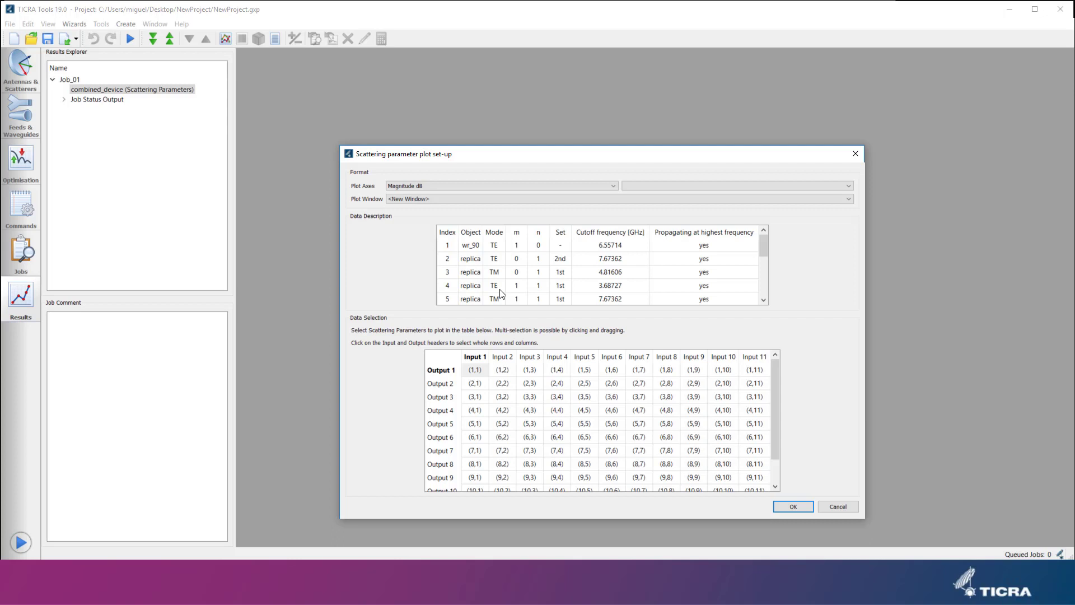
pyautogui.scroll(-1, 501, 290)
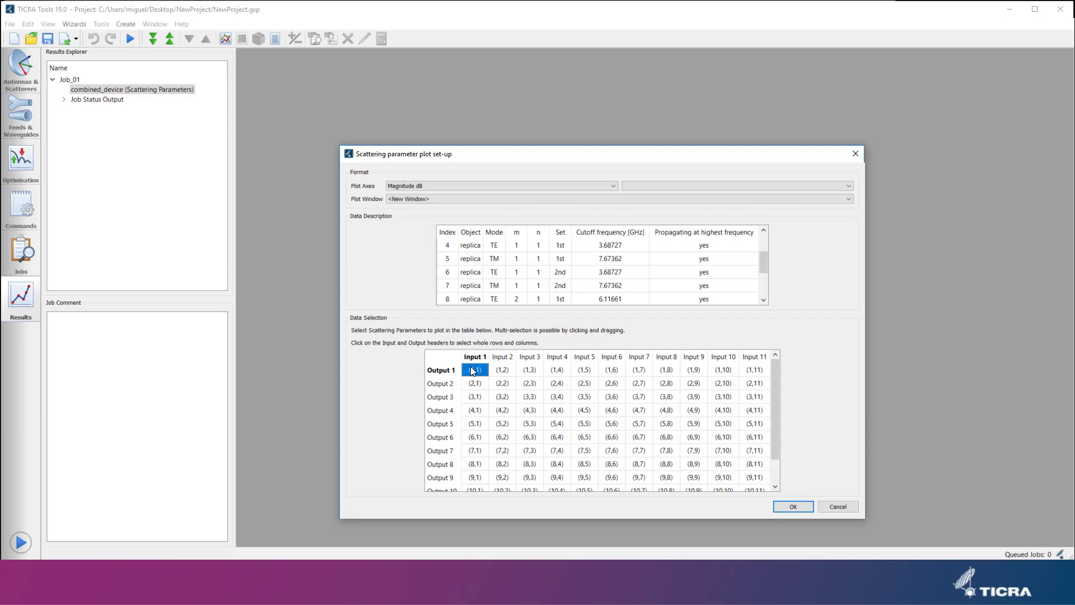
pyautogui.keyDown('ctrl'); pyautogui.click(476, 435); pyautogui.keyUp('ctrl')
pyautogui.click(791, 507)
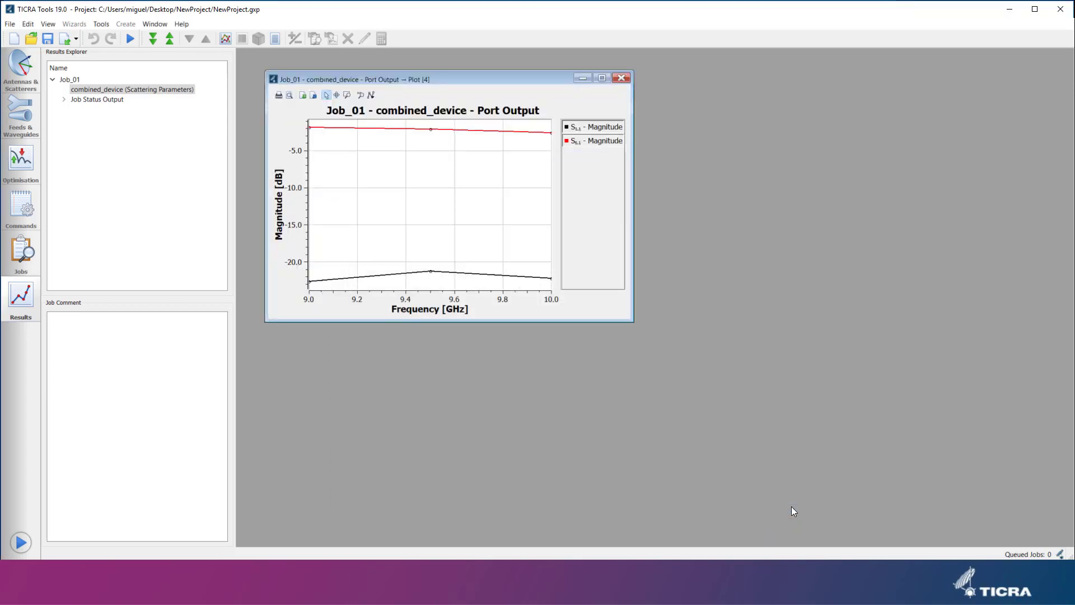